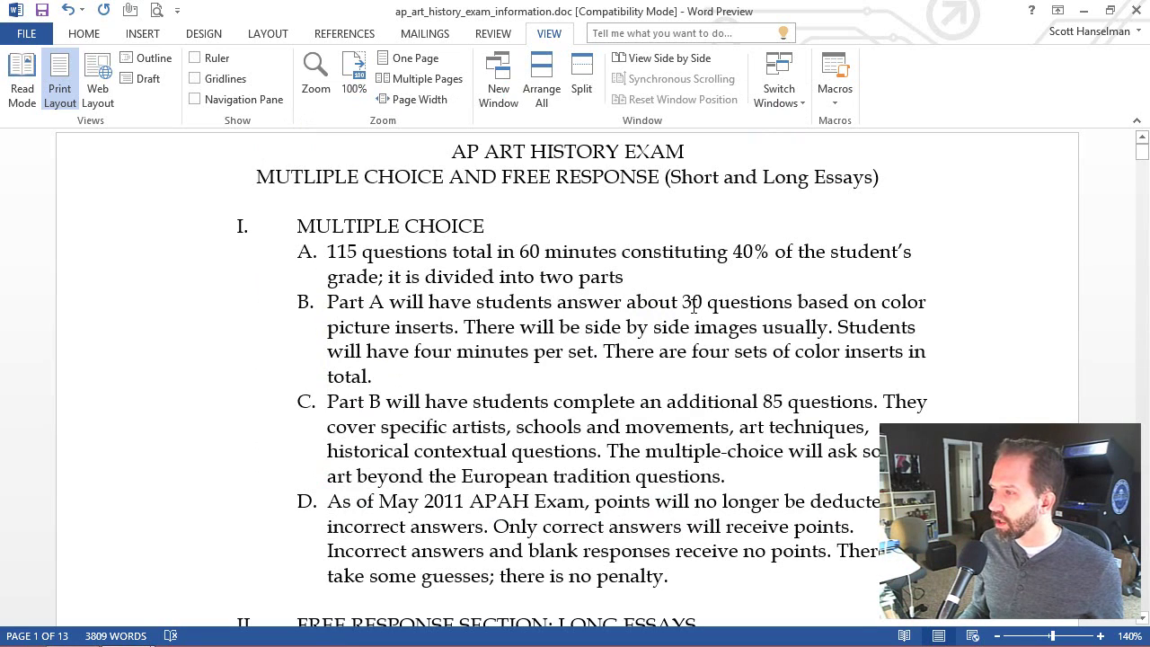
- Switch to Multiple Pages view so the exam outline's pages appear side by side
scroll(675, 305, "down", 6)
scroll(638, 308, "down", 4, "ctrl")
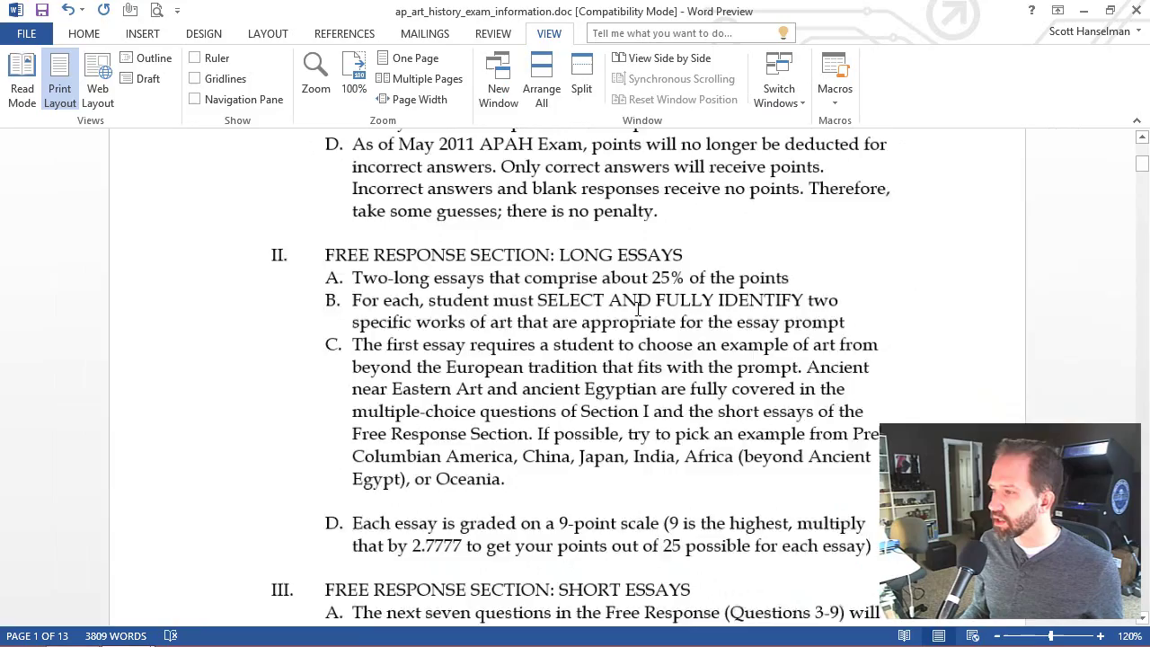
scroll(638, 308, "down", 15)
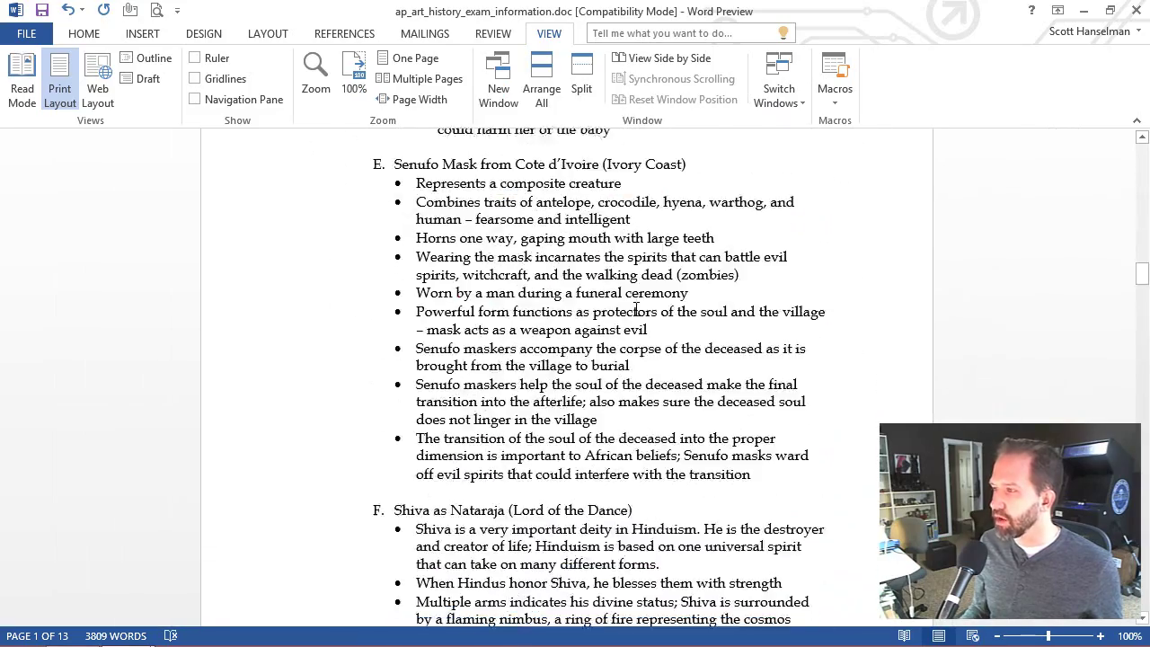
scroll(635, 308, "up", 12)
scroll(634, 308, "up", 10)
scroll(551, 294, "down", 3, "ctrl")
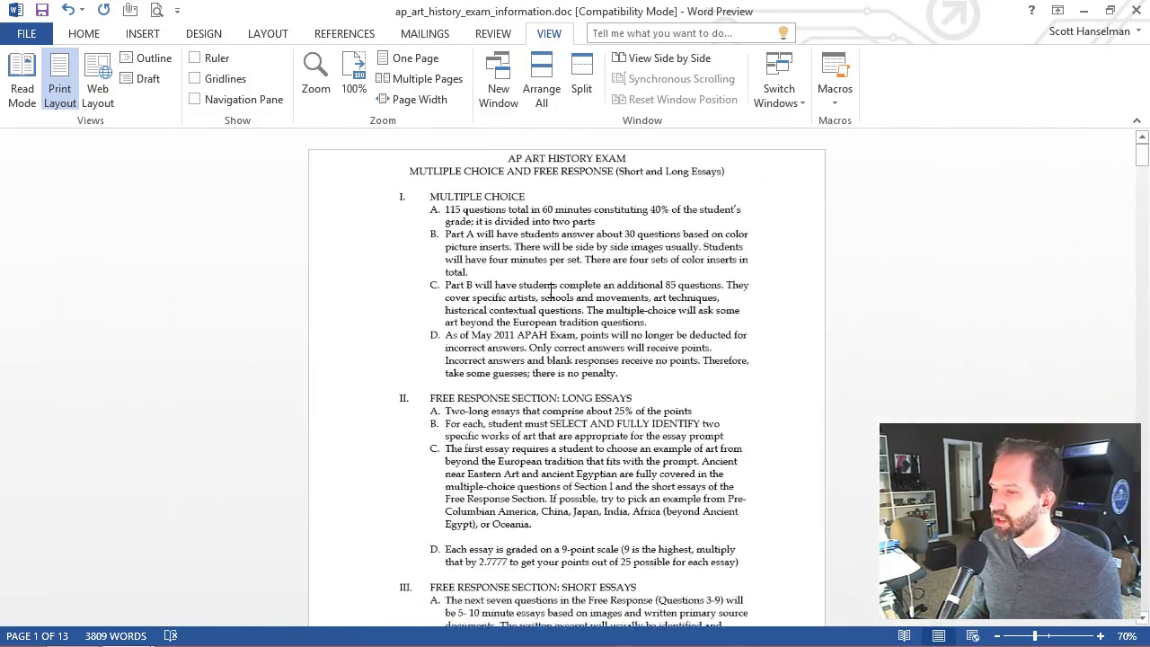
scroll(552, 291, "down", 8)
scroll(551, 285, "up", 8)
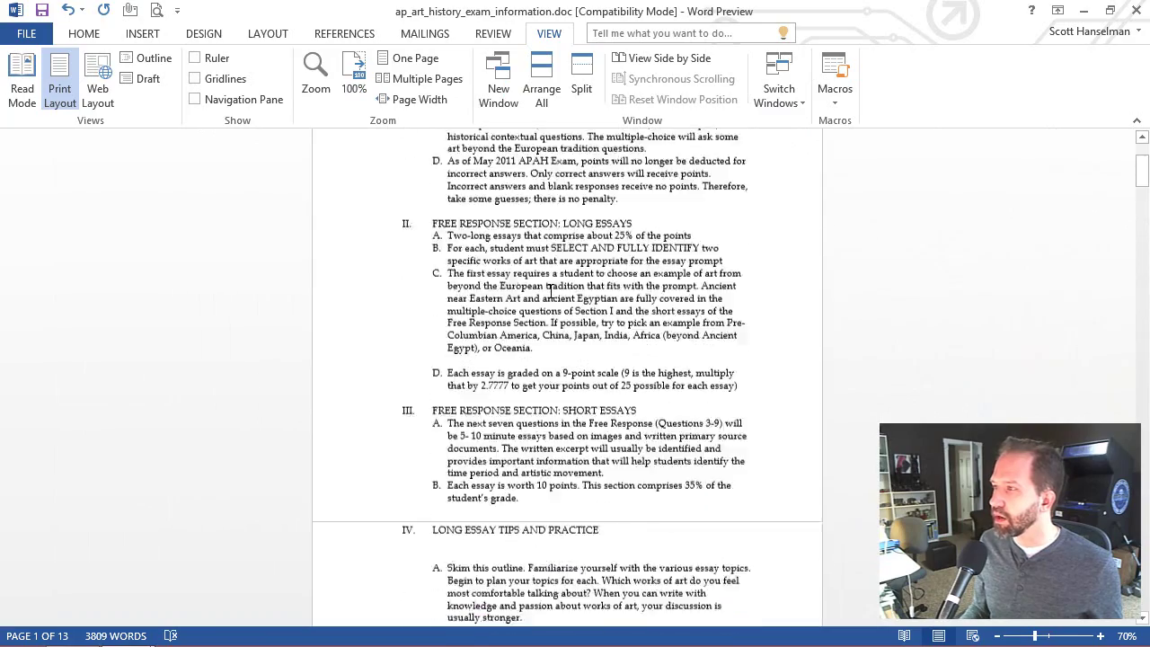
scroll(551, 286, "down", 1, "ctrl")
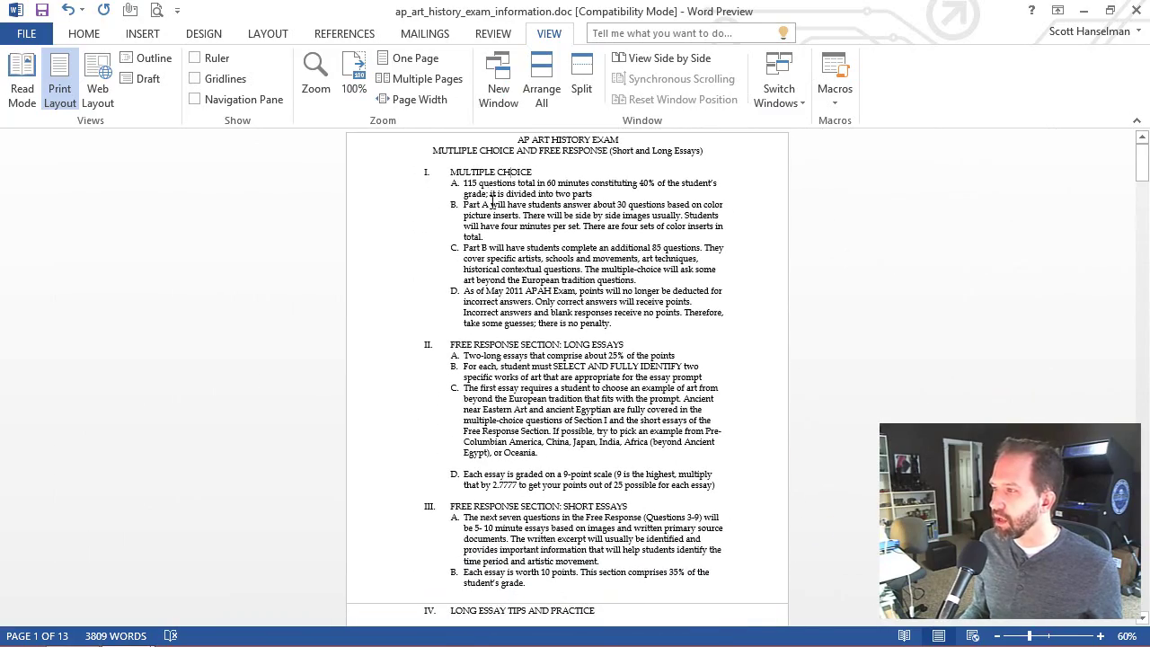
scroll(518, 260, "down", 5, "ctrl")
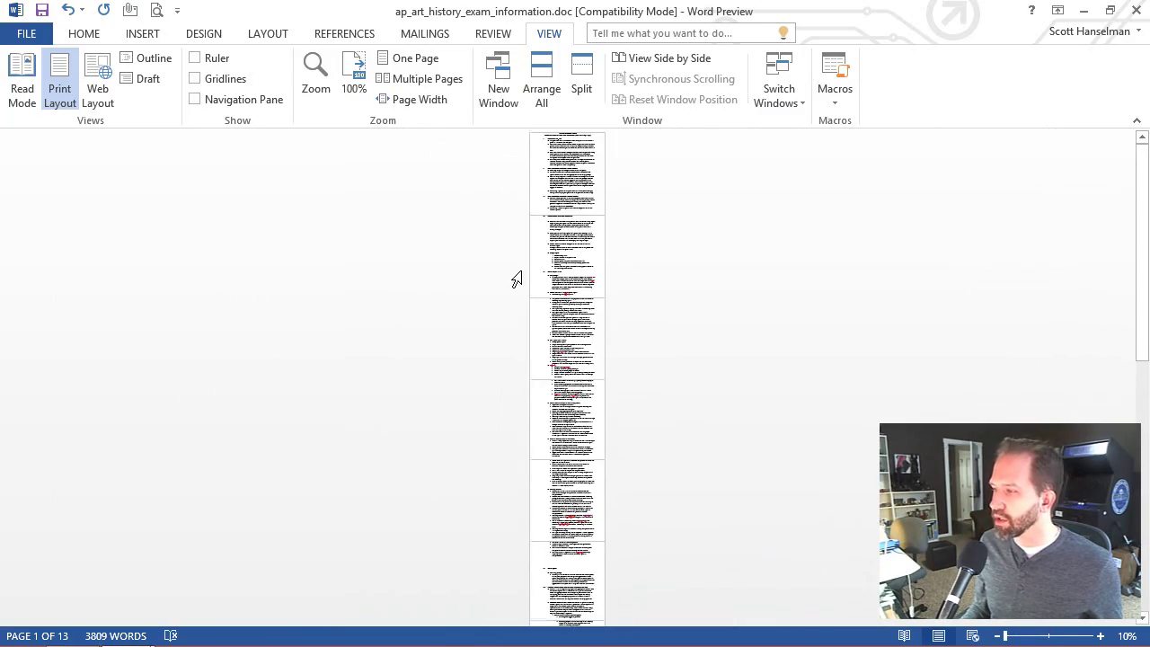
scroll(541, 324, "up", 5)
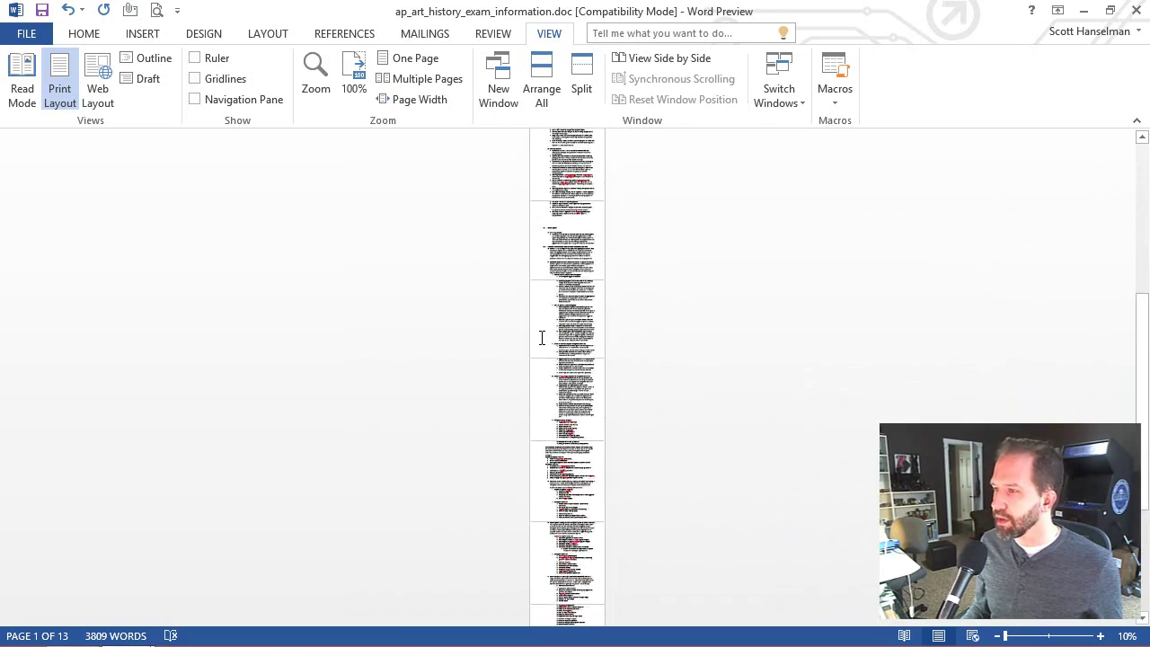
scroll(539, 311, "up", 15, "ctrl")
scroll(525, 256, "down", 8, "ctrl")
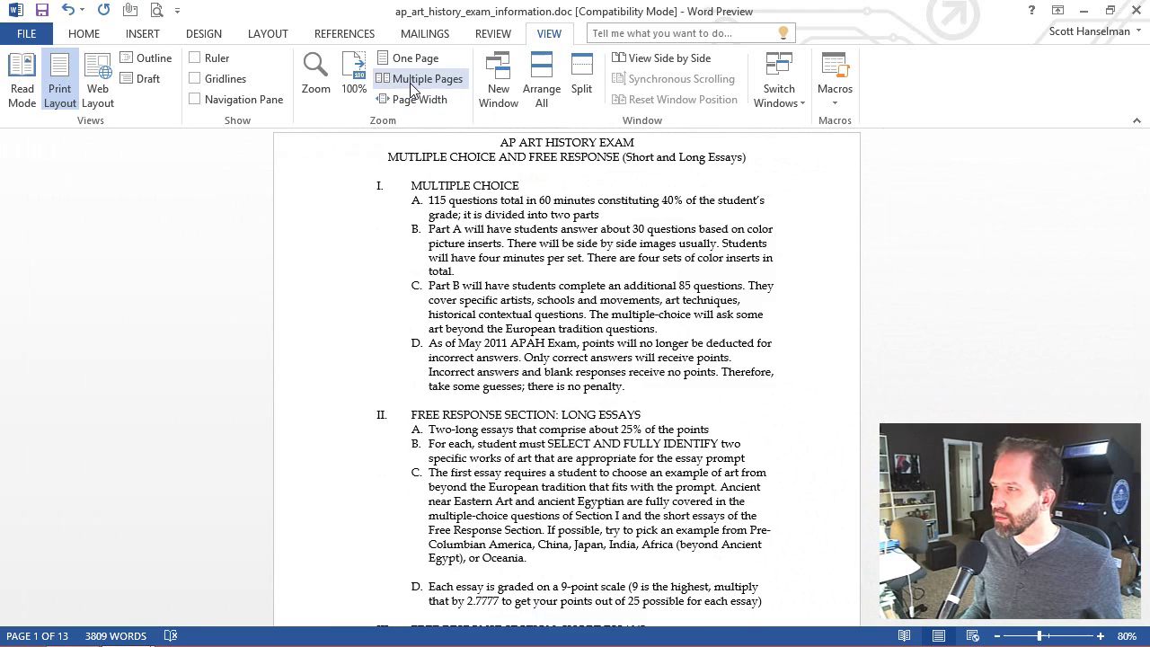
left_click(412, 79)
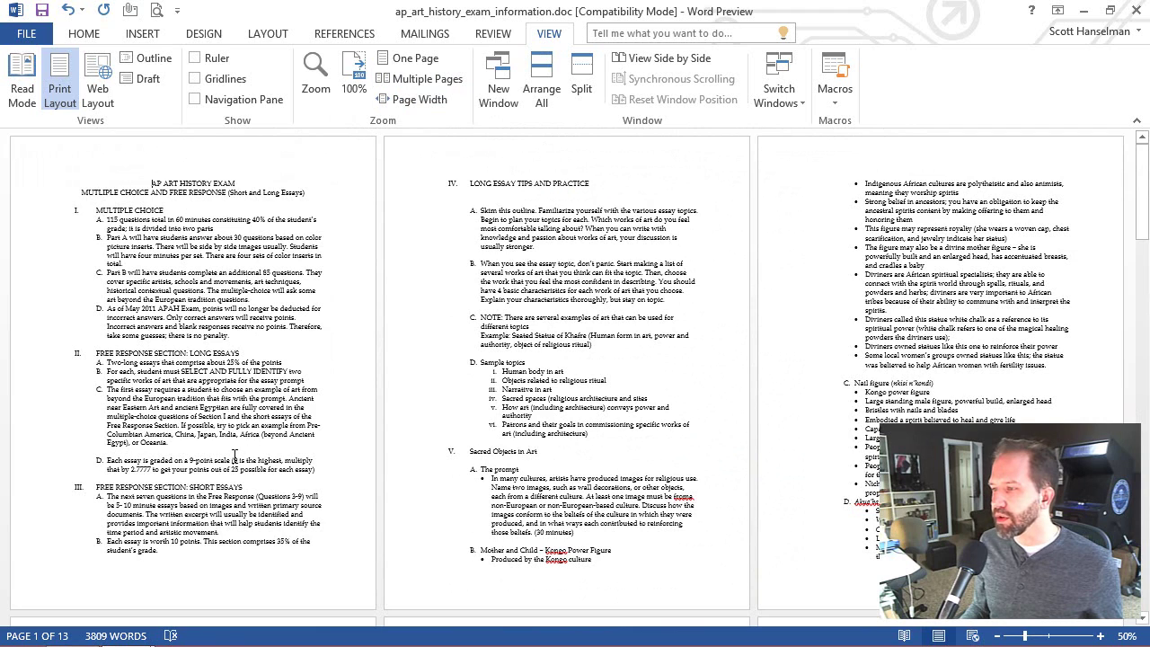
- Select page 1's multiple choice items, page 2's text, and page 3's bullet lists in turn
left_click_drag(235, 458, 98, 210)
left_click_drag(317, 471, 43, 197)
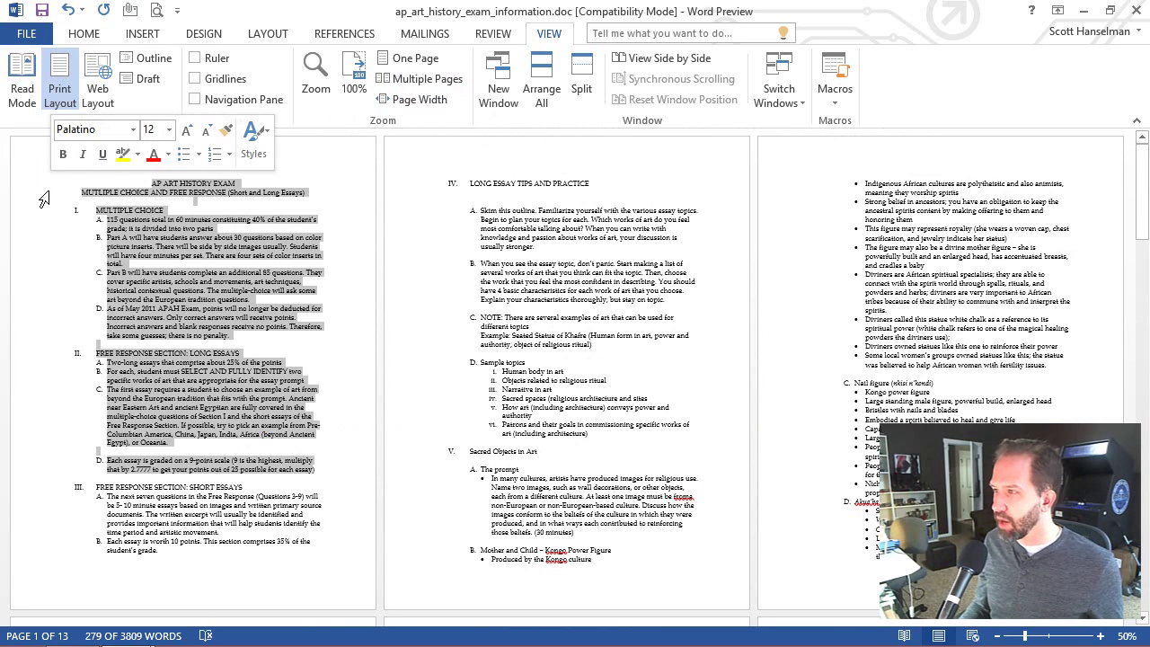
left_click_drag(457, 182, 688, 547)
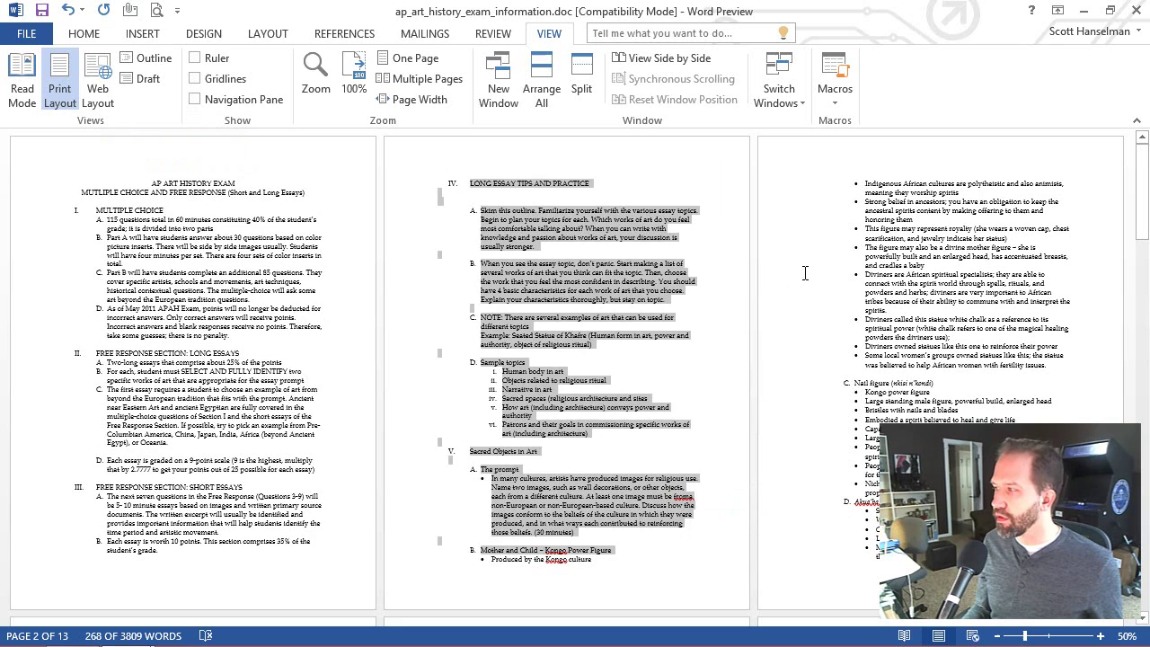
left_click(836, 225)
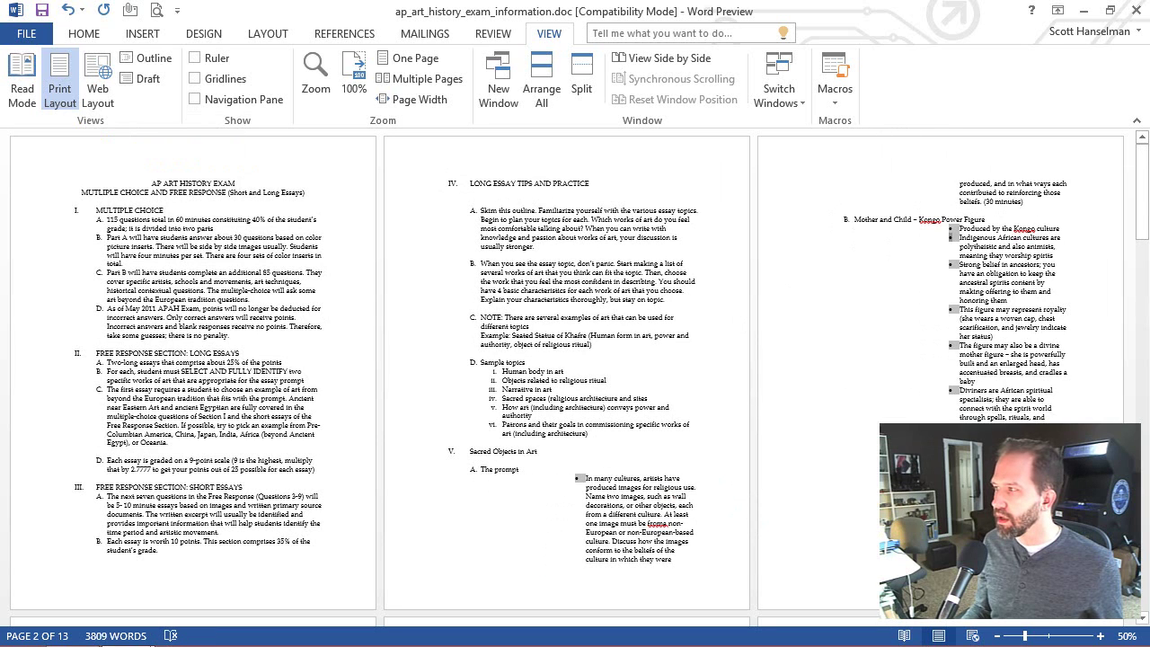
left_click(863, 184)
left_click_drag(881, 193, 988, 481)
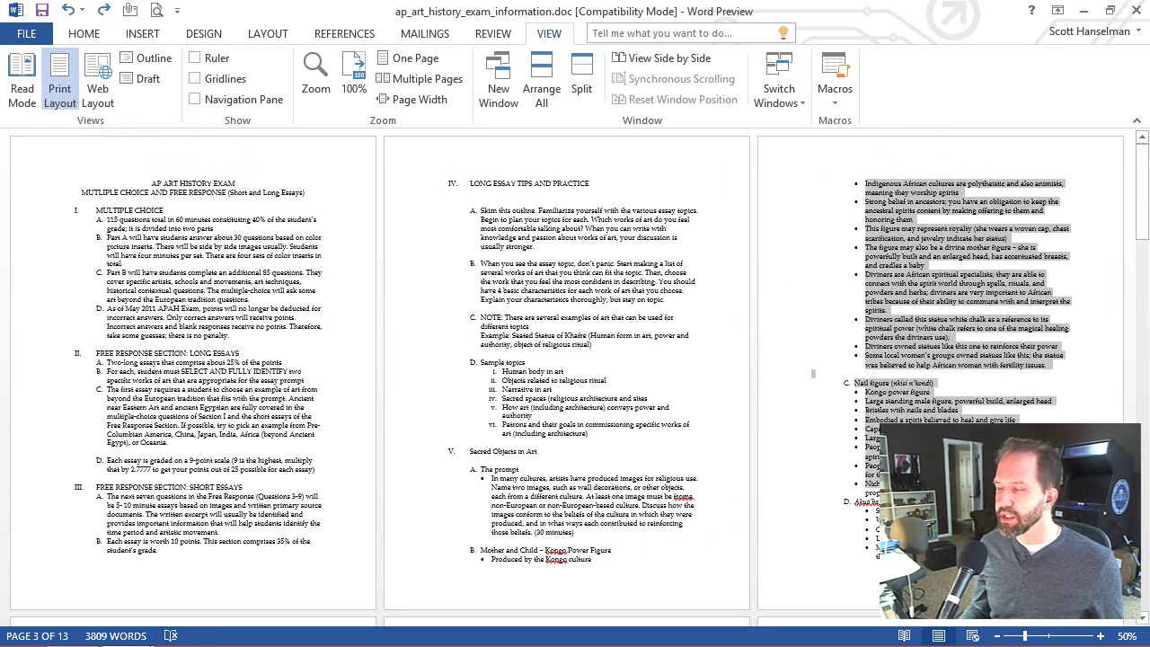
left_click(868, 319)
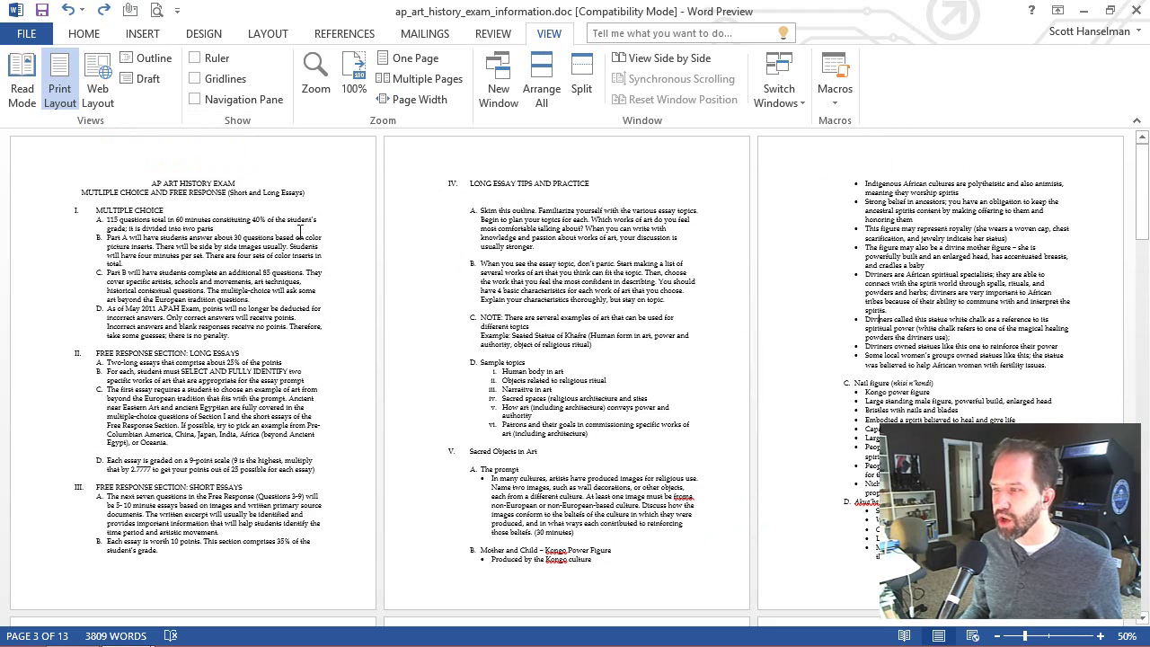
- Select page 1's MULTIPLE CHOICE section, page 2's essay tips start, and page 3's first bullet
left_click_drag(166, 201, 180, 444)
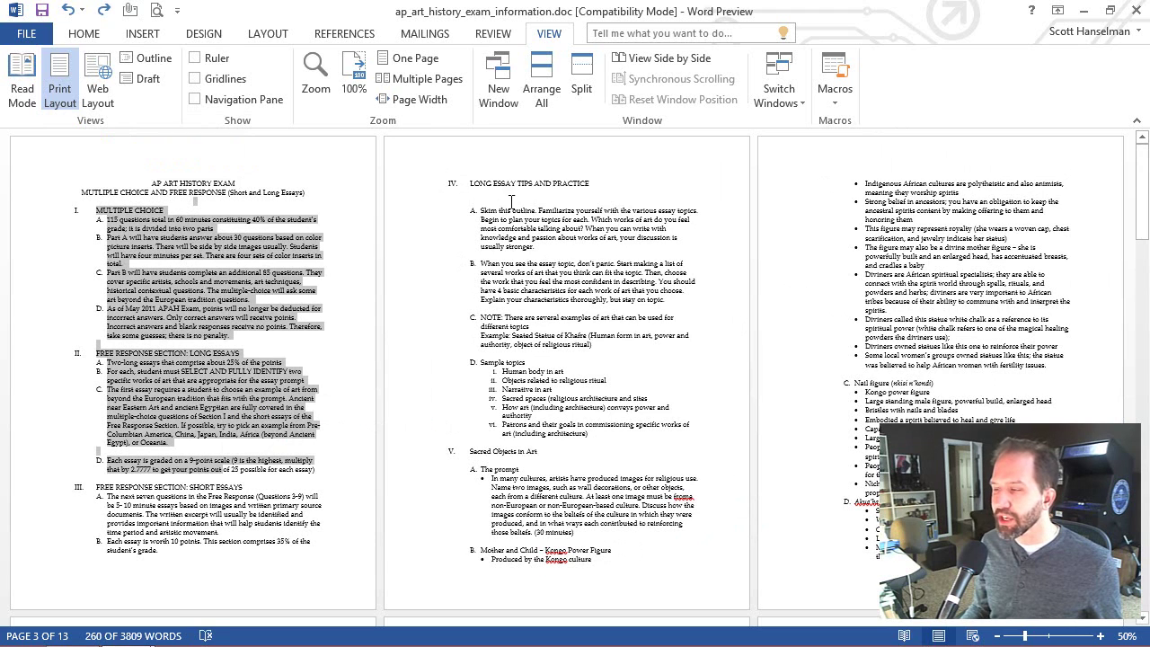
left_click_drag(494, 209, 621, 496)
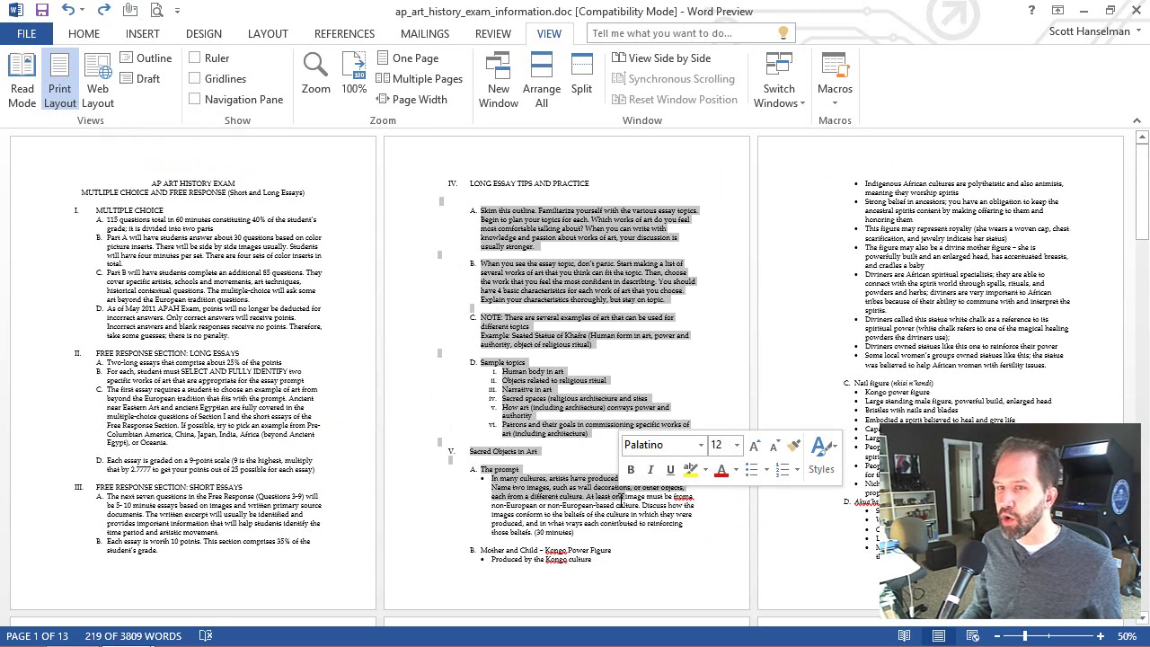
left_click(519, 256)
left_click_drag(861, 183, 862, 449)
left_click(703, 364)
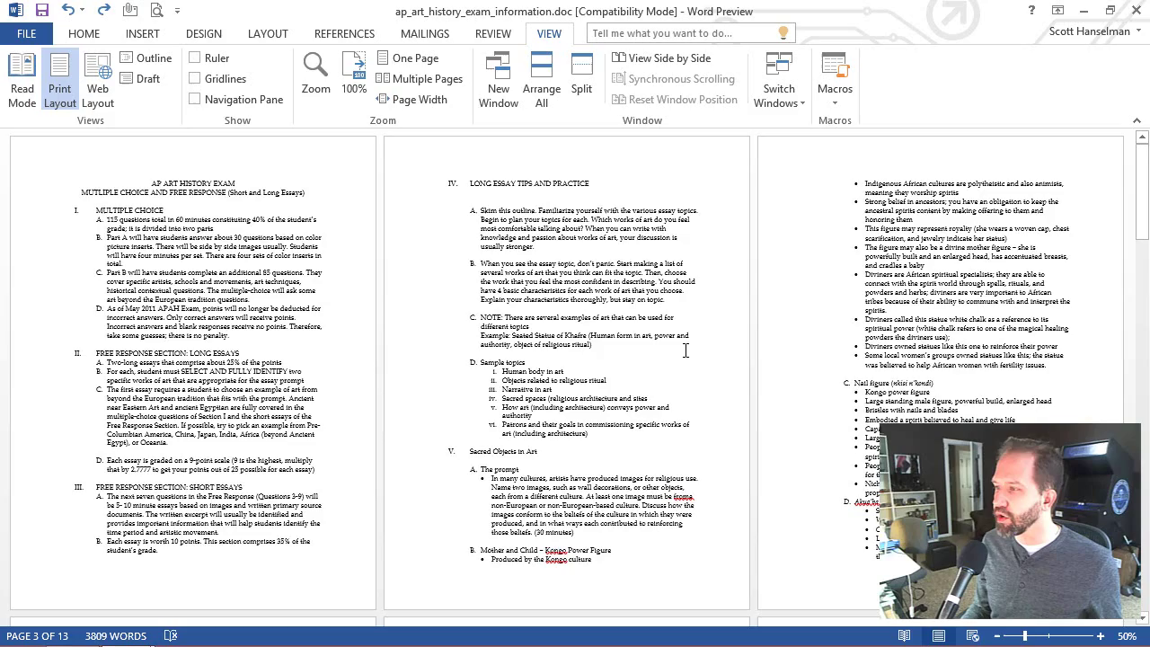
- Switch between One Page and Multiple Pages views, ending with three pages side by side at 50%
scroll(685, 350, "down", 3, "ctrl")
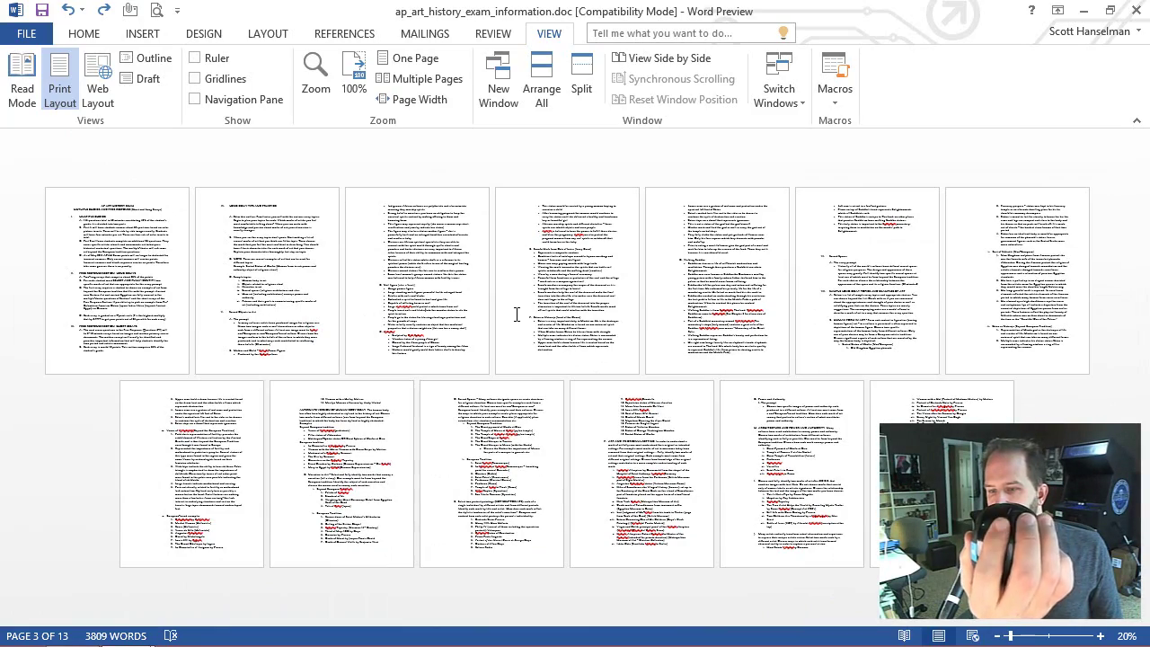
scroll(517, 313, "up", 14, "ctrl")
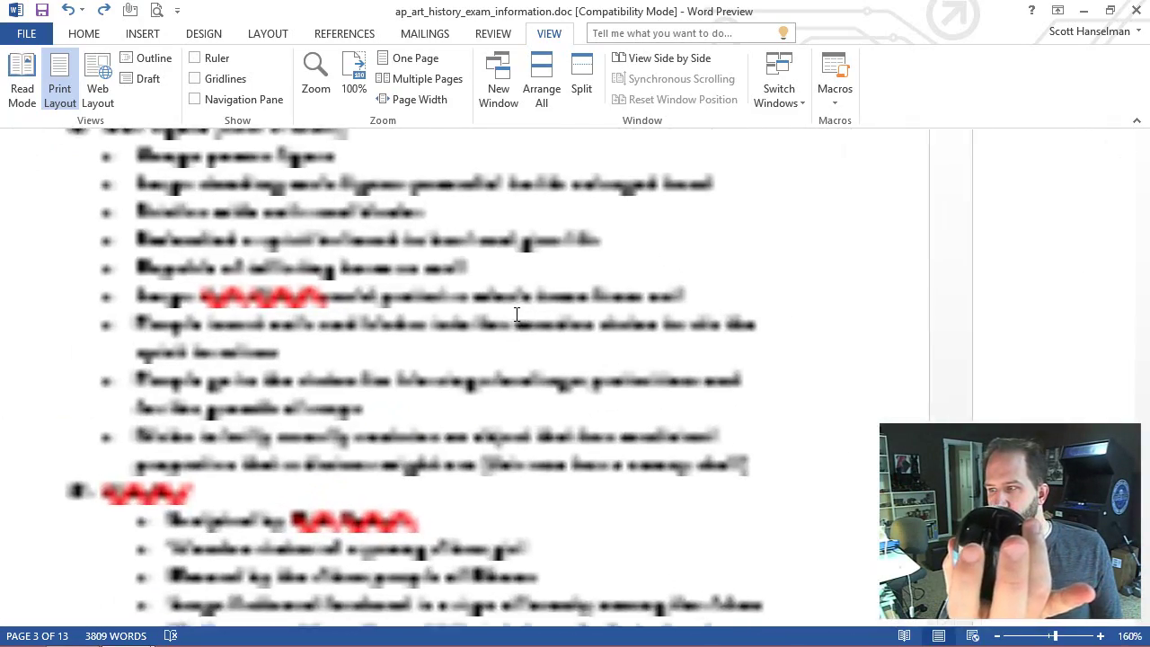
scroll(517, 313, "down", 9, "ctrl")
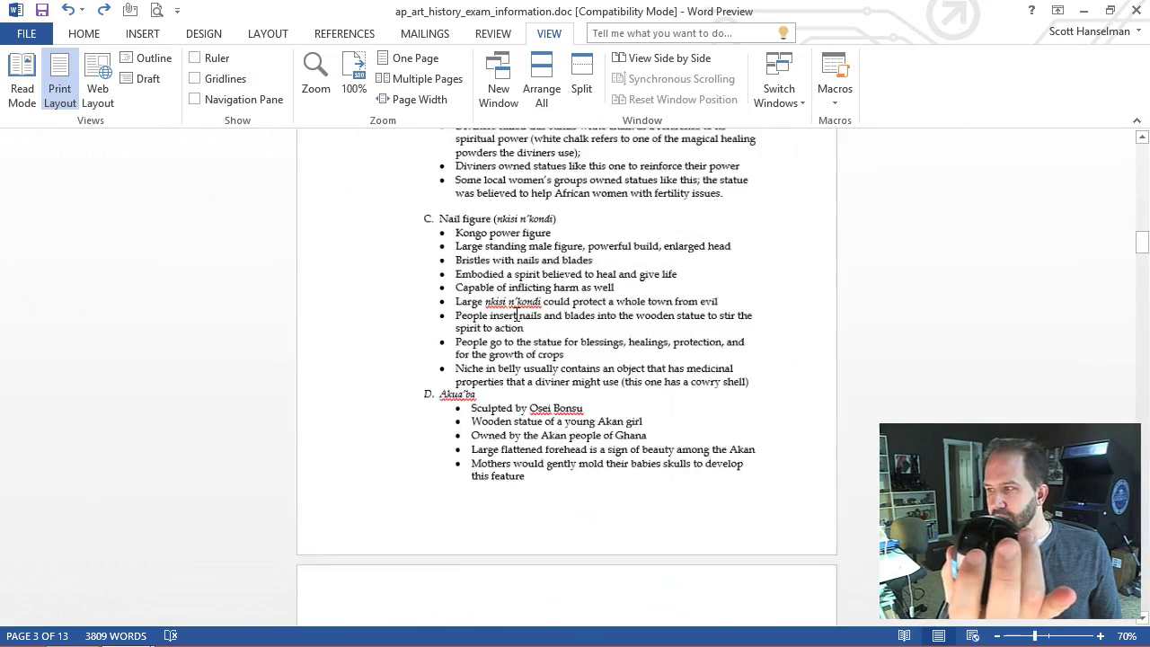
scroll(516, 314, "down", 5, "ctrl")
scroll(517, 314, "up", 7, "ctrl")
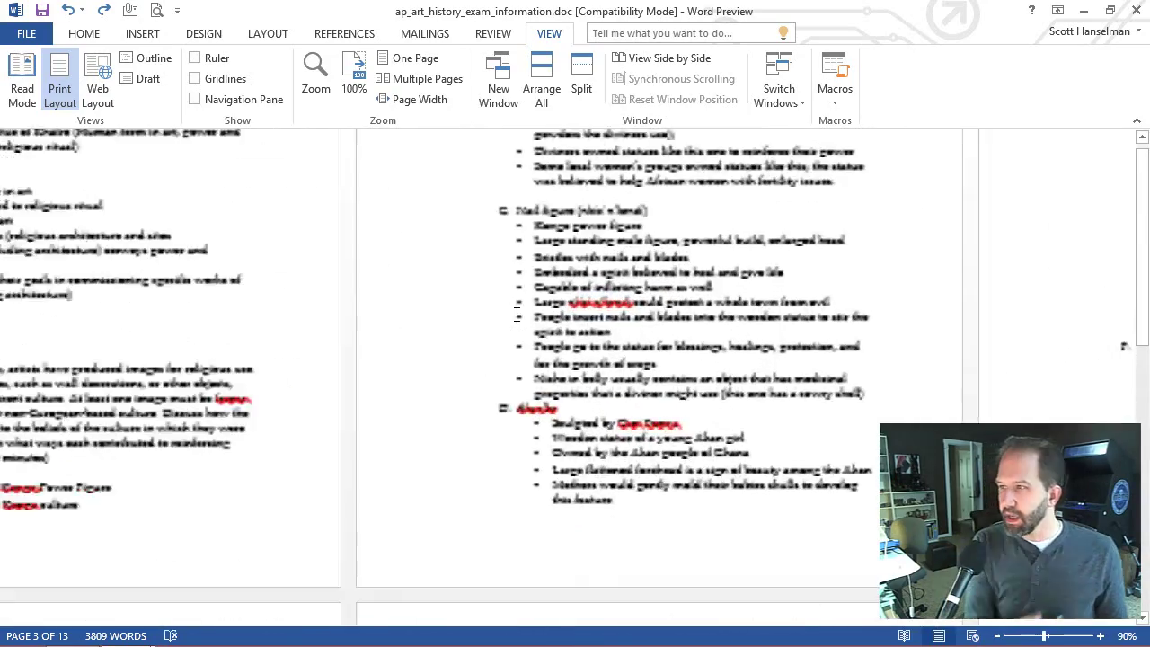
scroll(517, 314, "down", 5, "ctrl")
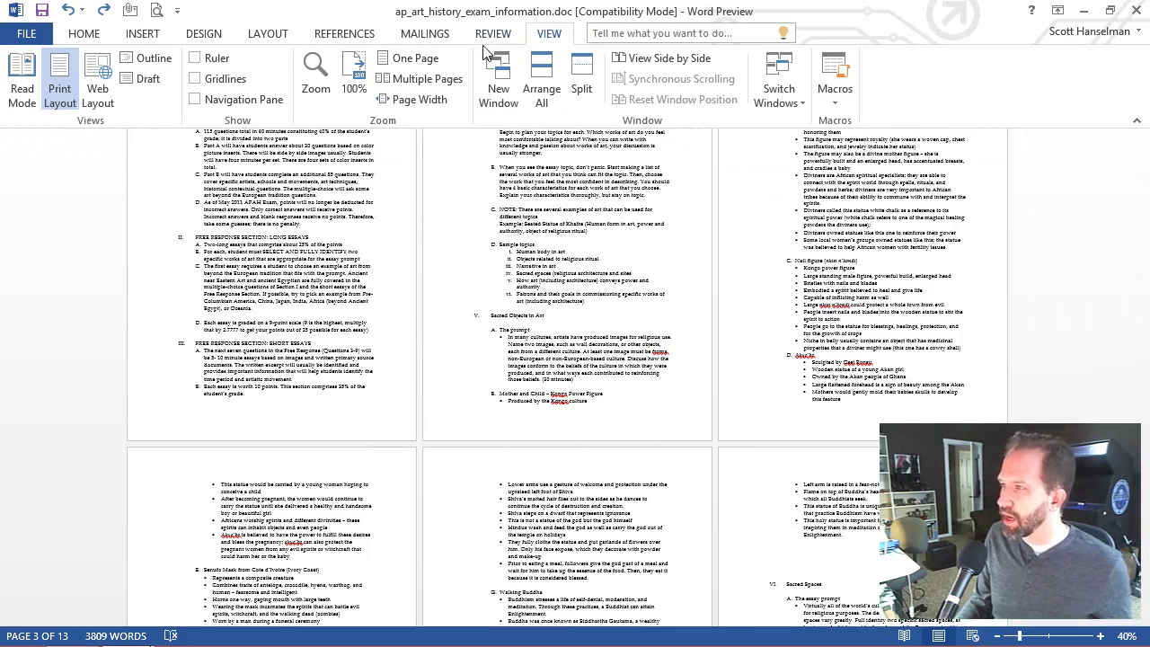
left_click(430, 63)
left_click(419, 79)
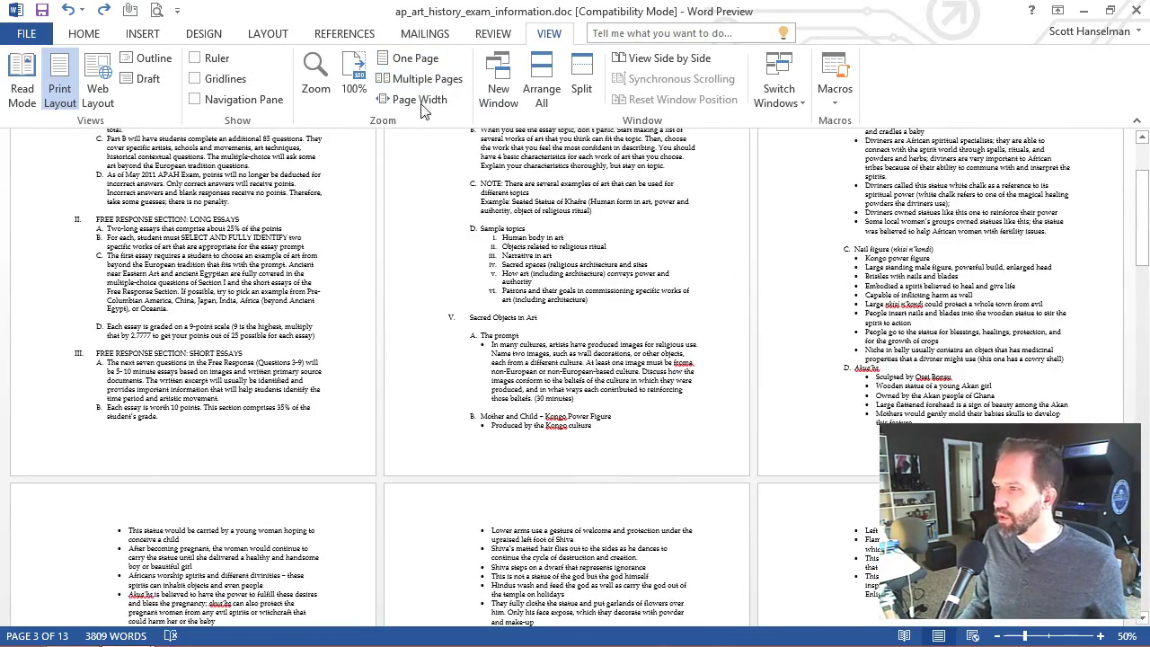
left_click(406, 58)
left_click(411, 79)
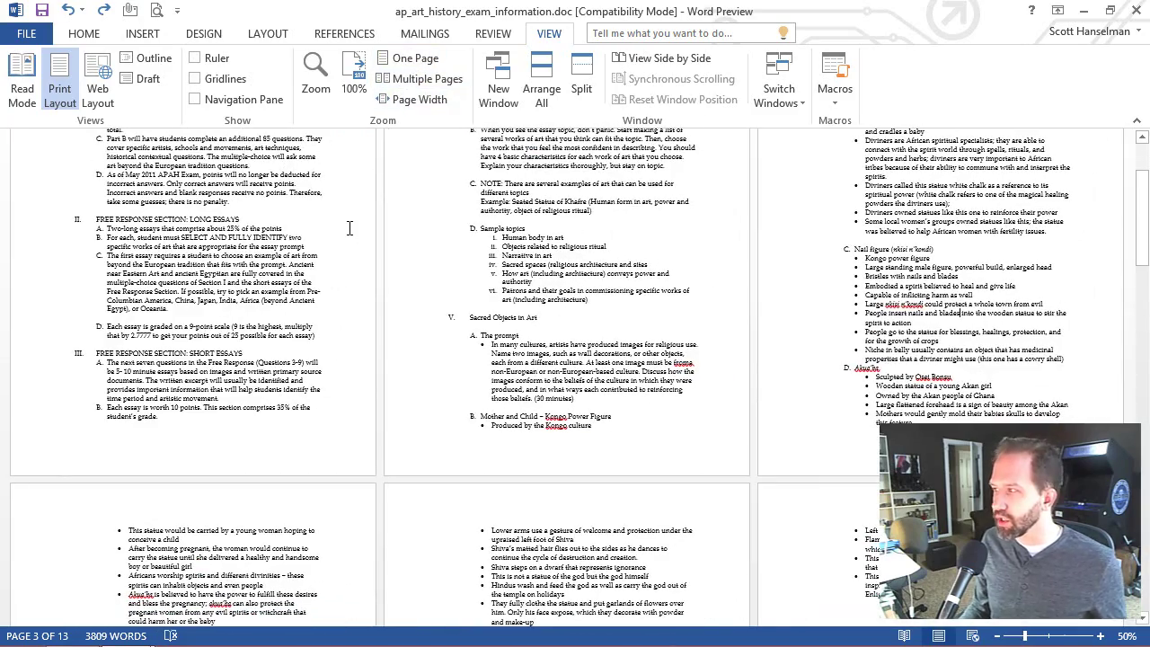
scroll(349, 227, "up", 3)
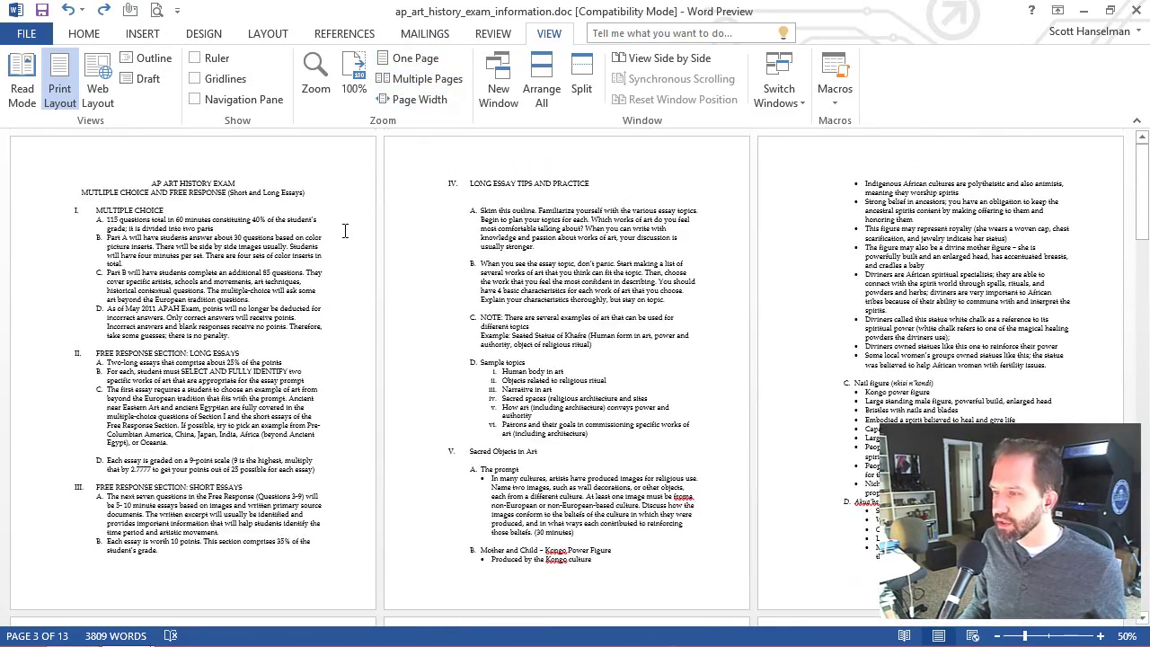
- Place the cursor after item D on page 1, then add and remove blank lines
left_click(316, 469)
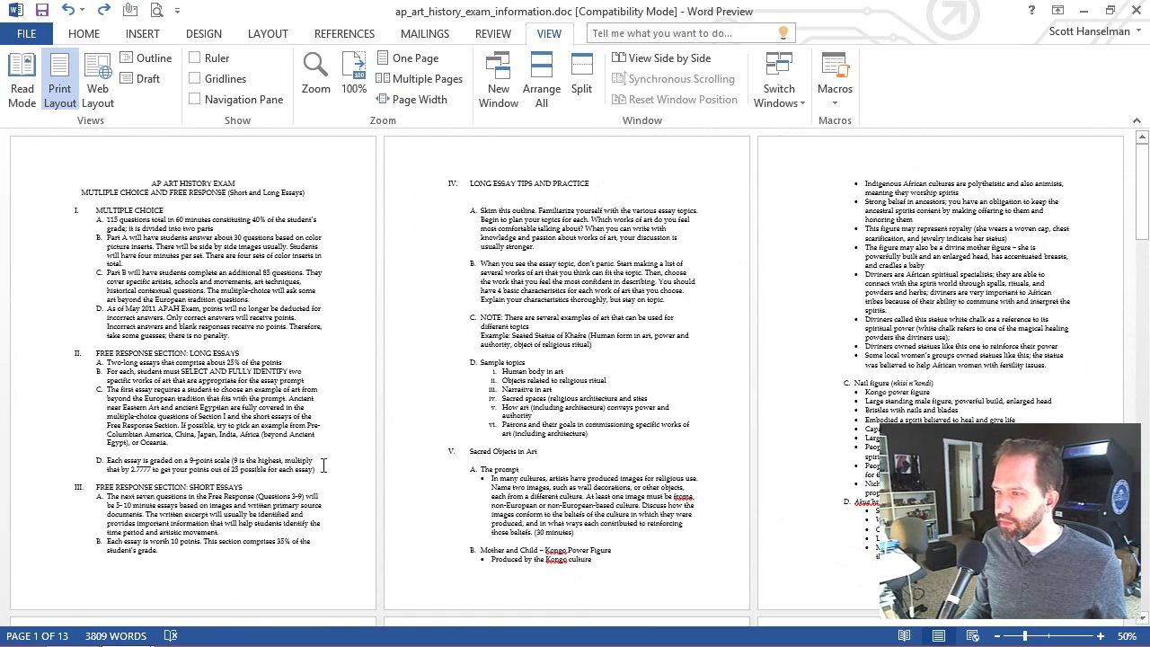
scroll(281, 466, "up", 5, "ctrl")
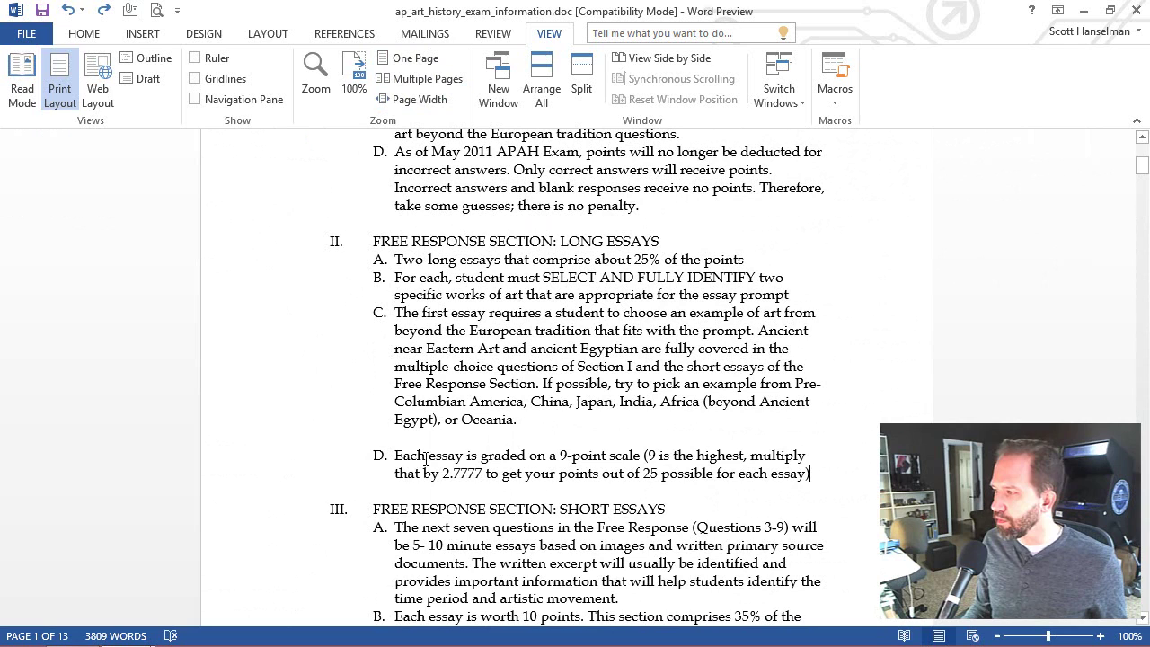
scroll(858, 463, "down", 6)
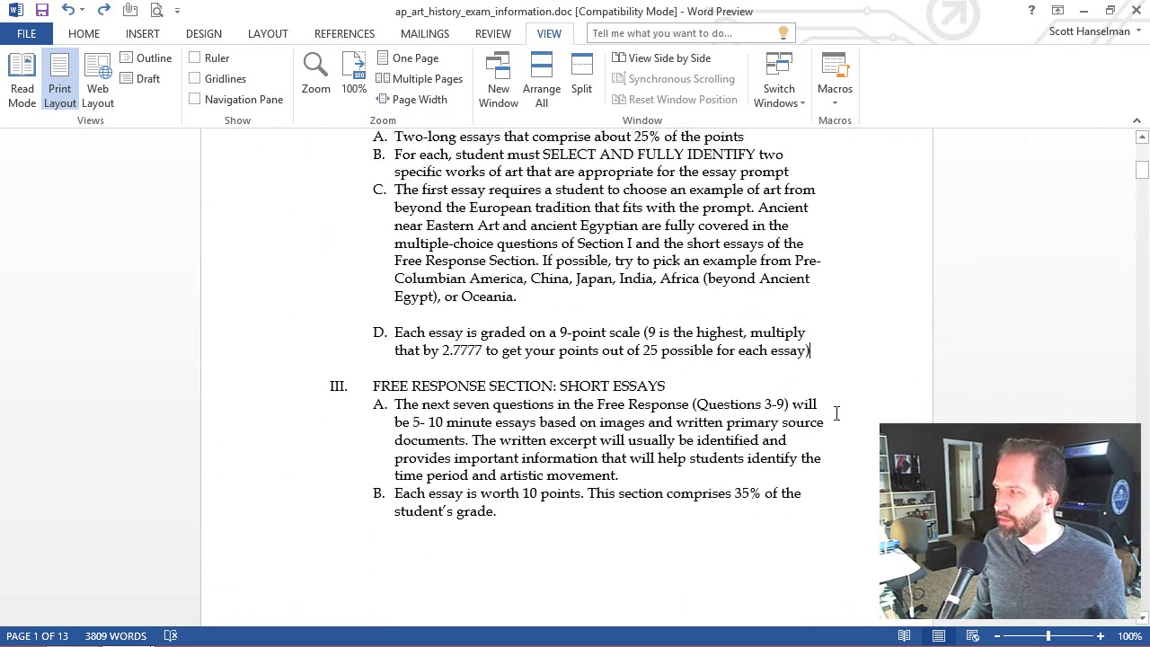
scroll(838, 402, "up", 2)
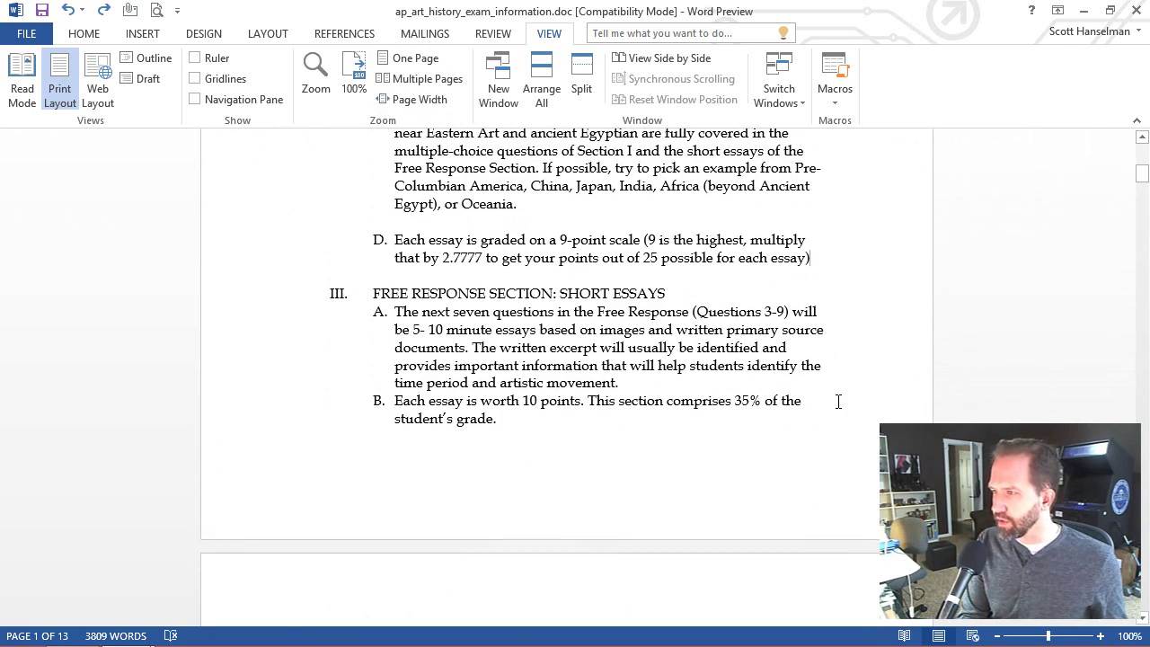
key("Return")
key("Return")
key("Return")
key("Return")
key("Return")
key("Return")
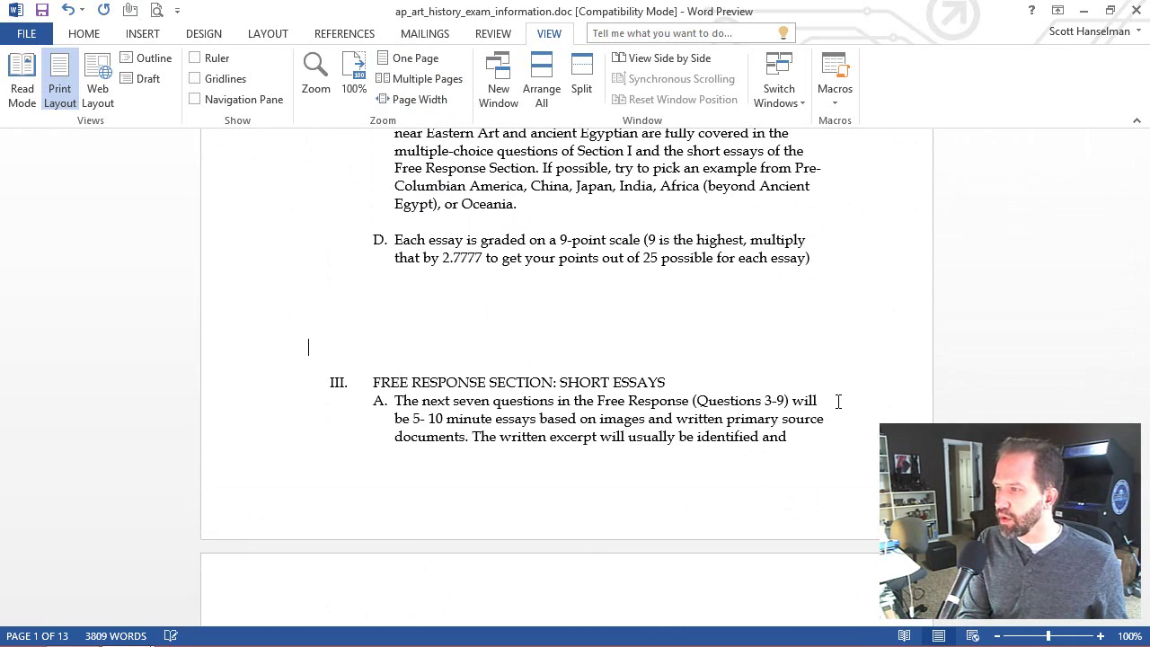
key("BackSpace")
key("BackSpace")
key("BackSpace")
key("BackSpace")
key("BackSpace")
key("BackSpace")
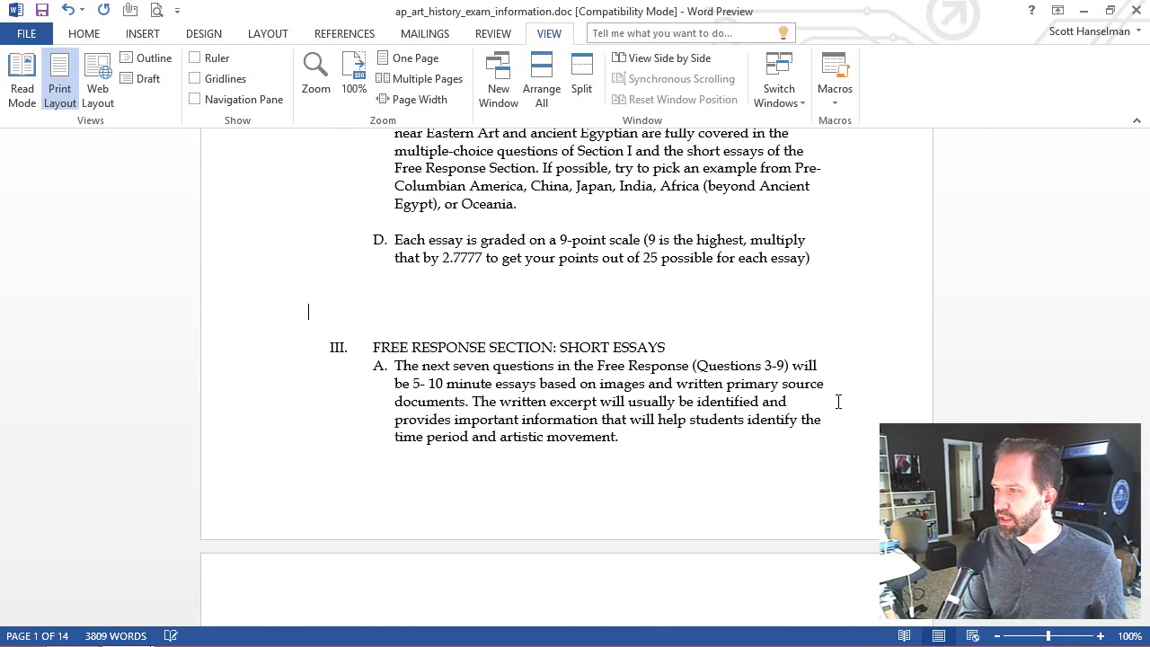
key("BackSpace")
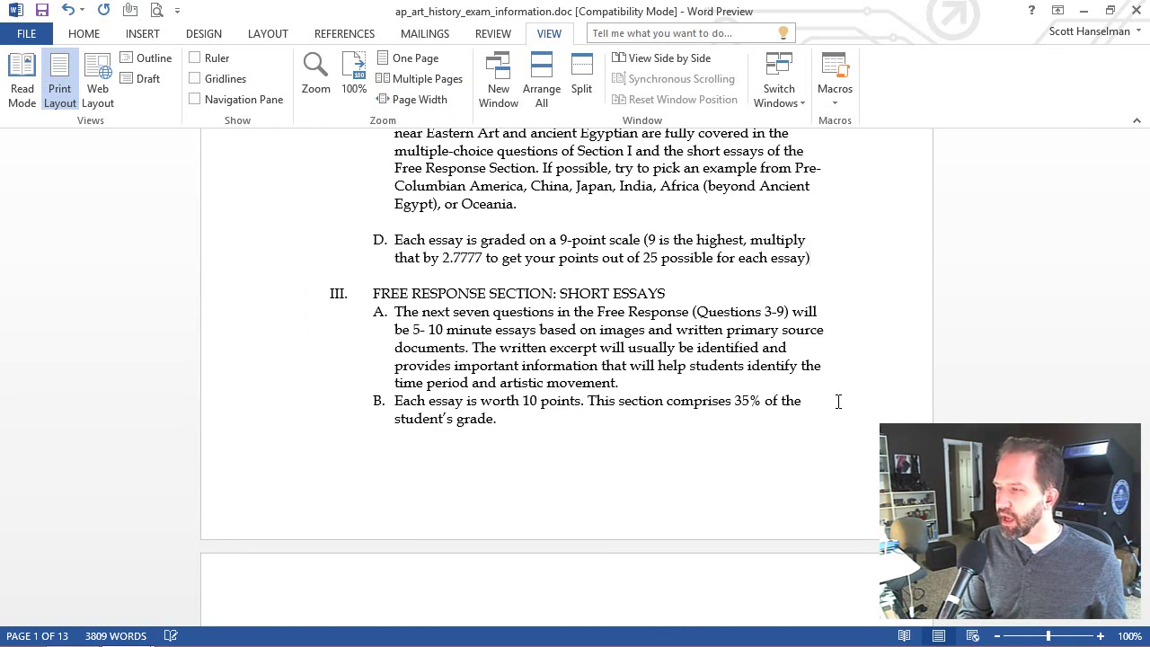
- Add an empty list item after item D, strip its numbering, and delete it
key("Return")
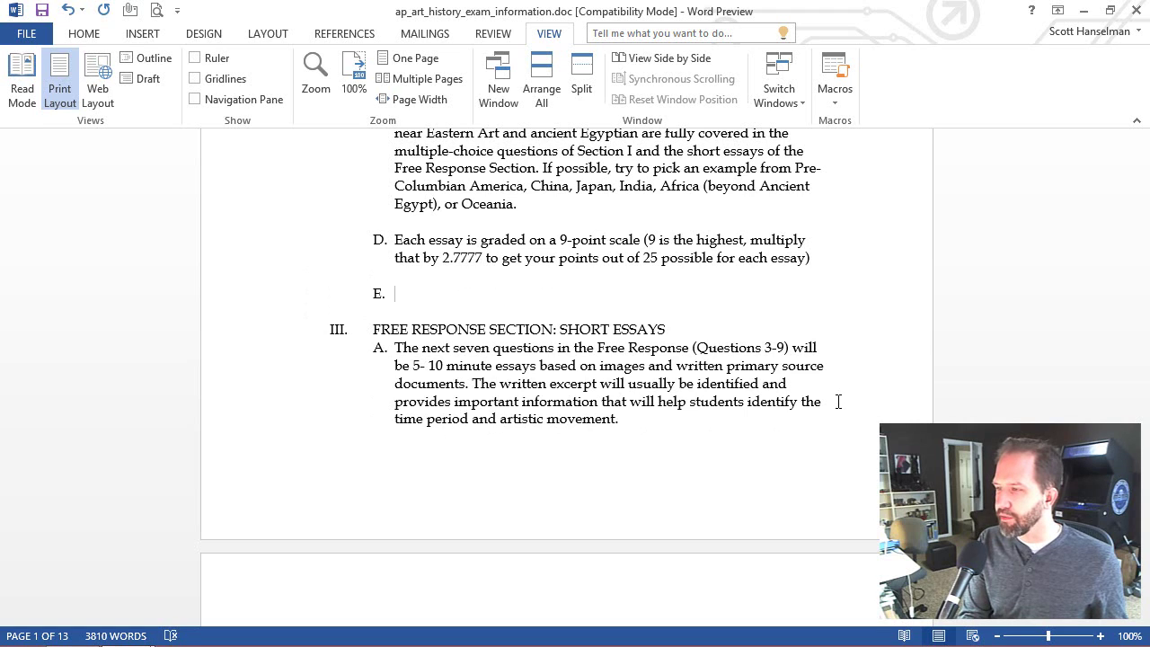
key("shift+Tab")
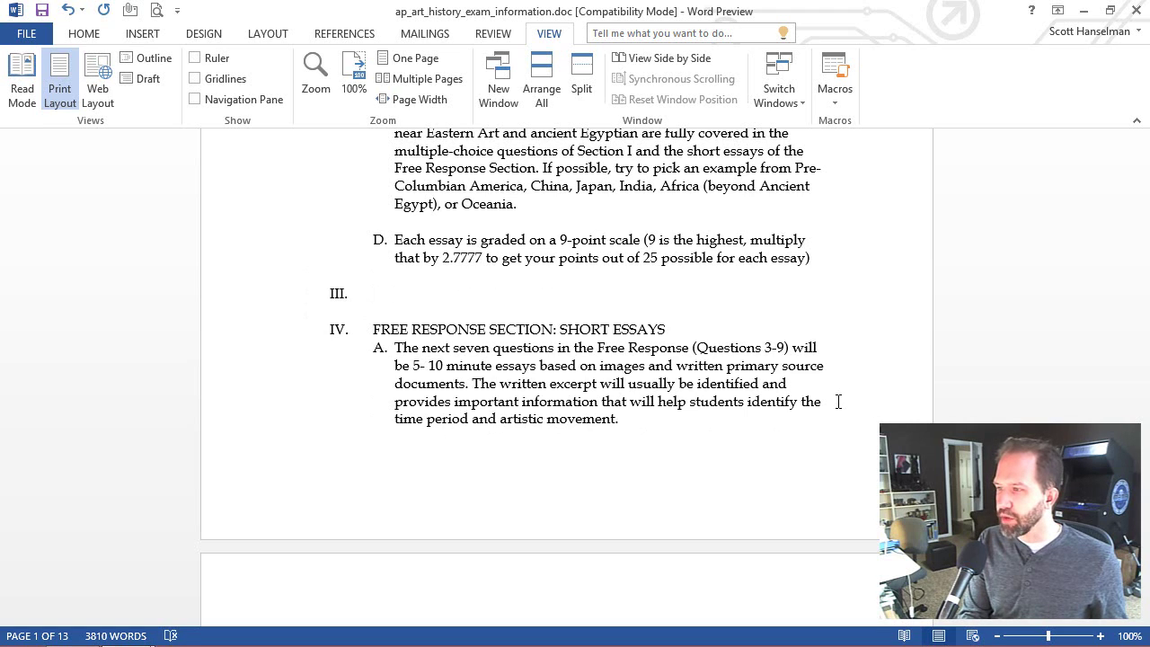
key("BackSpace")
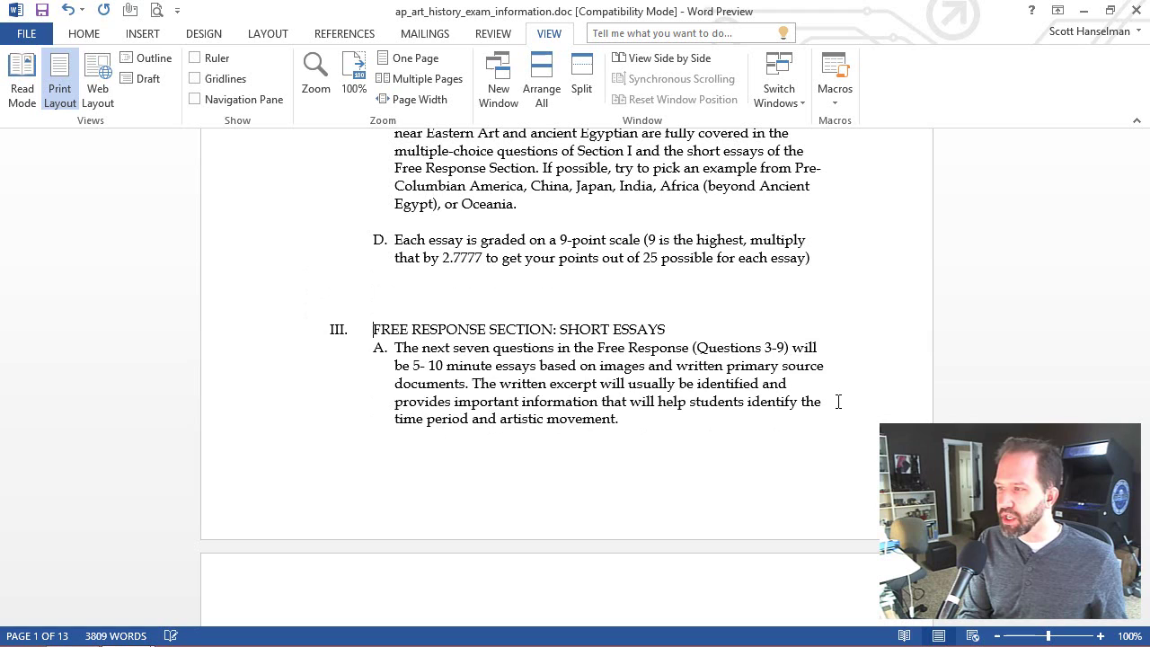
key("Up")
key("BackSpace")
key("BackSpace")
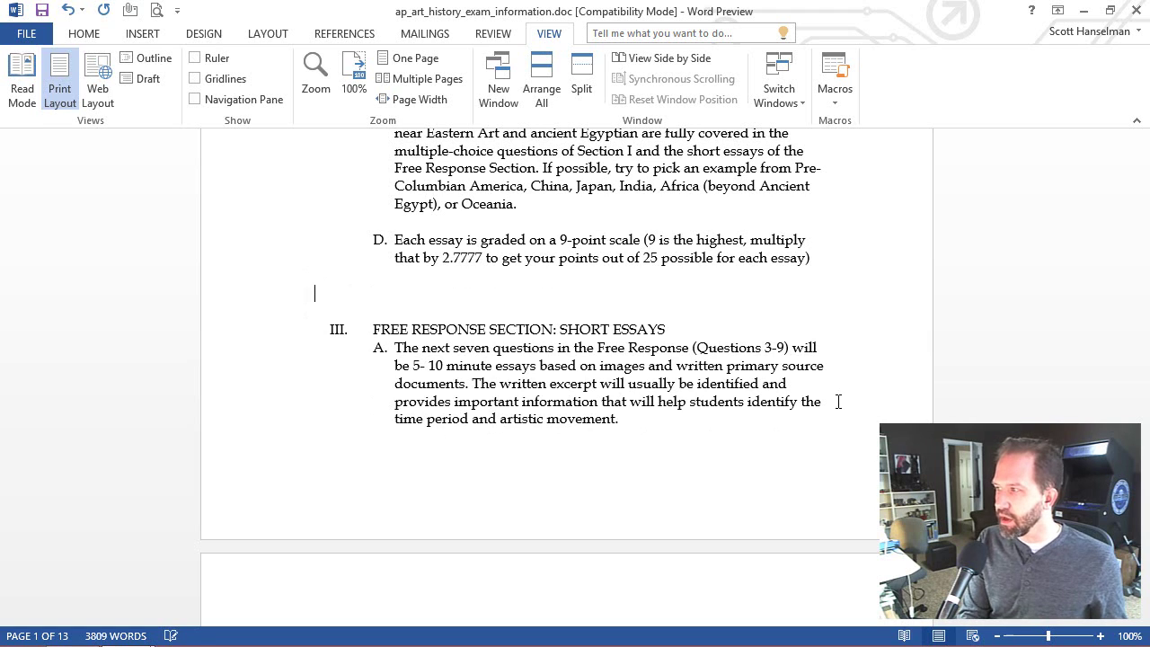
key("BackSpace")
key("BackSpace")
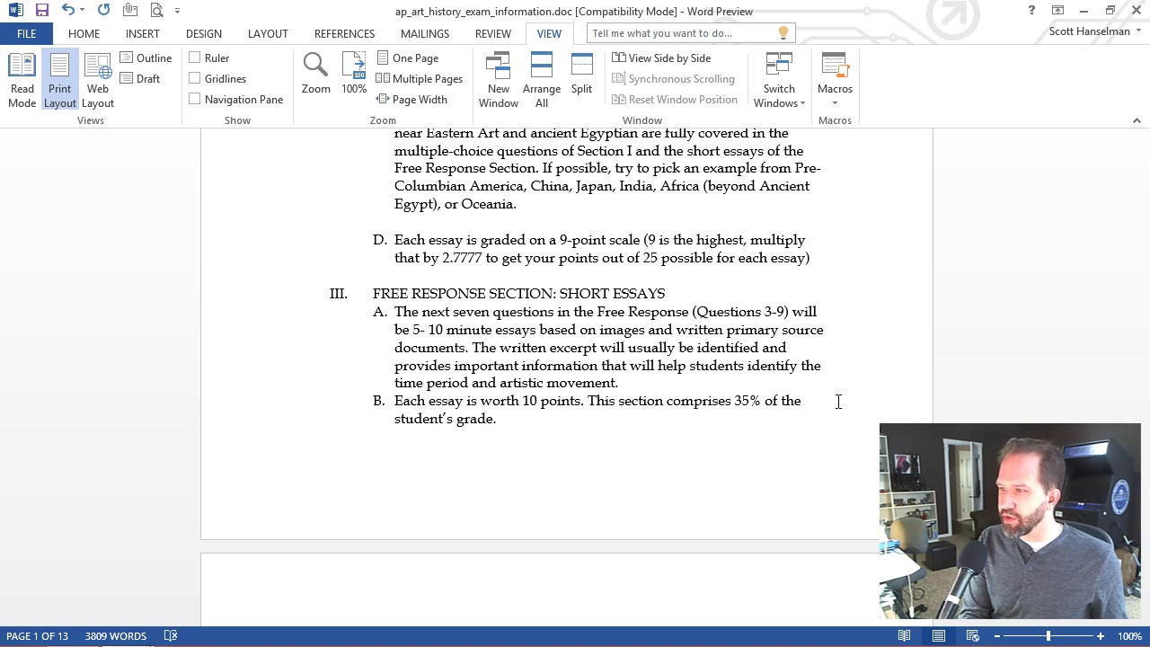
- Push heading III onto the next page with empty lines, then delete them to restore it
key("Return")
key("Return")
key("Return")
key("Return")
key("Return")
key("Return")
key("Return")
key("Return")
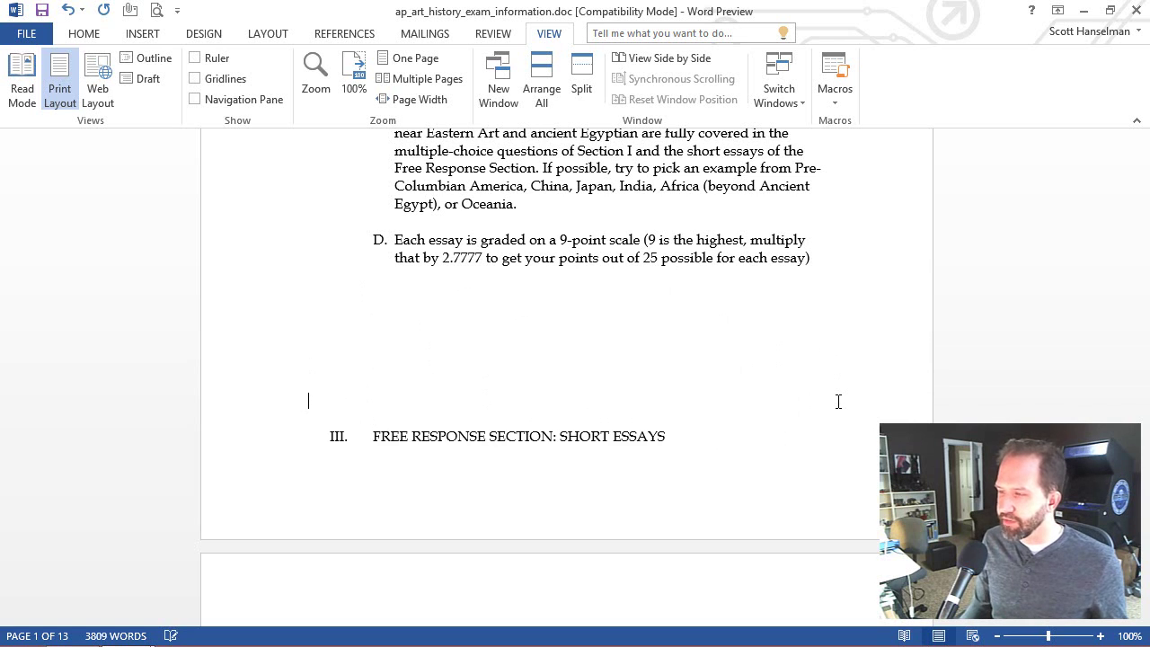
key("Return")
scroll(898, 400, "down", 2)
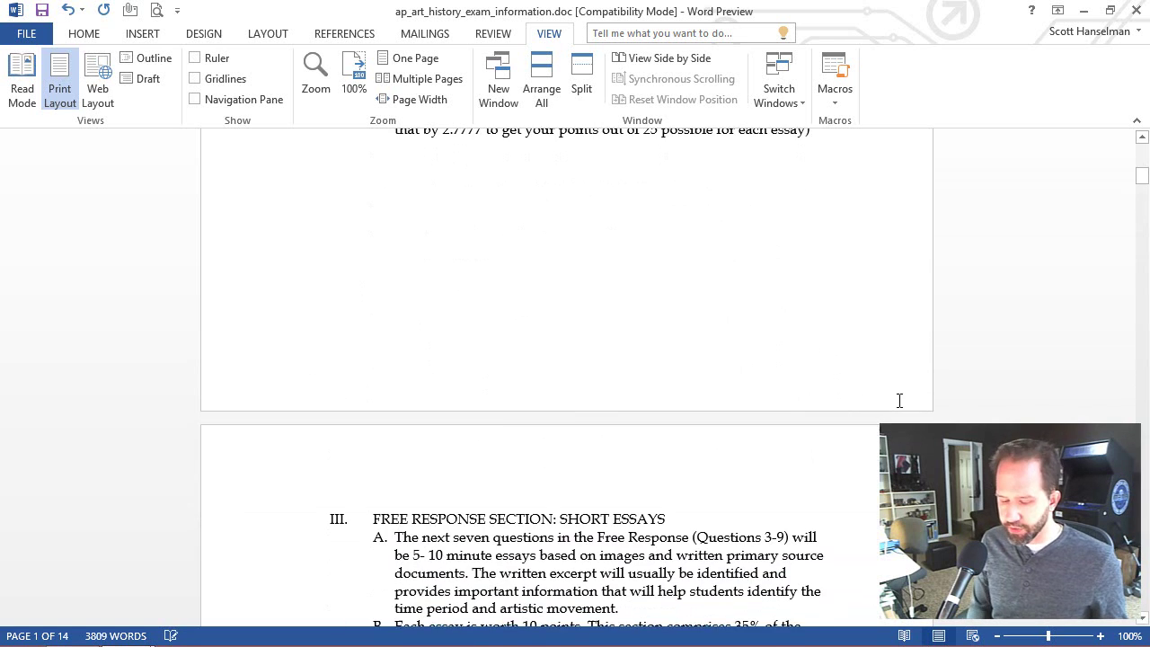
scroll(899, 401, "up", 2)
key("BackSpace")
key("BackSpace")
key("BackSpace")
key("BackSpace")
key("BackSpace")
key("BackSpace")
key("BackSpace")
key("BackSpace")
key("BackSpace")
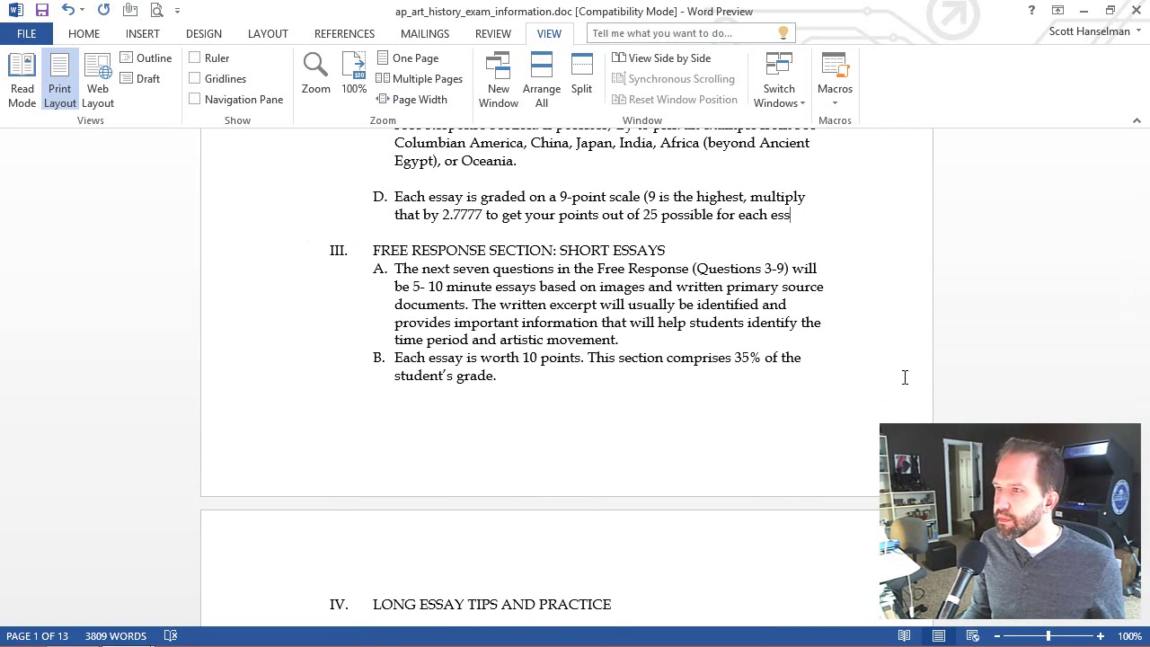
key("BackSpace")
- Insert a page break after item D
left_click(150, 41)
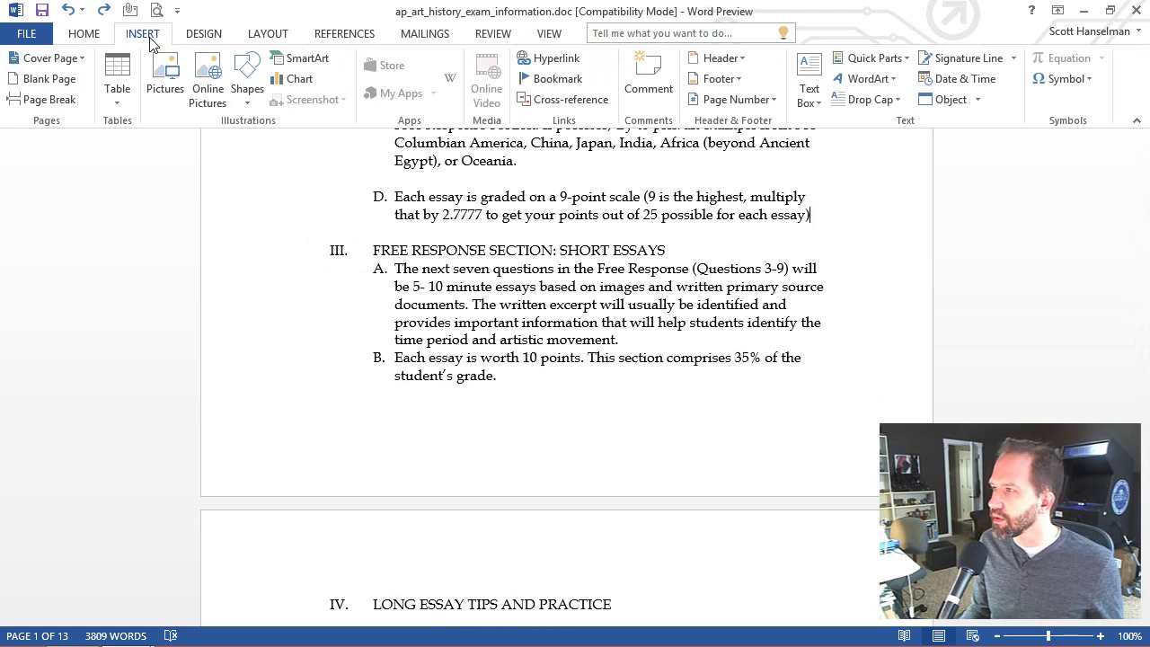
left_click(36, 101)
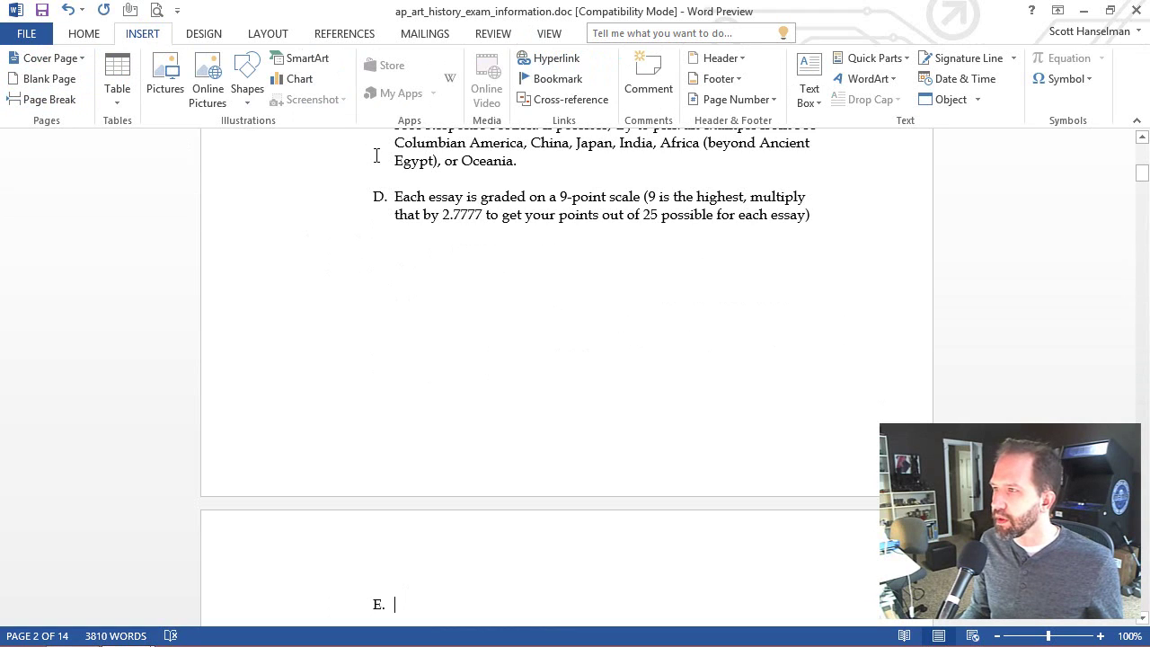
scroll(377, 144, "down", 2)
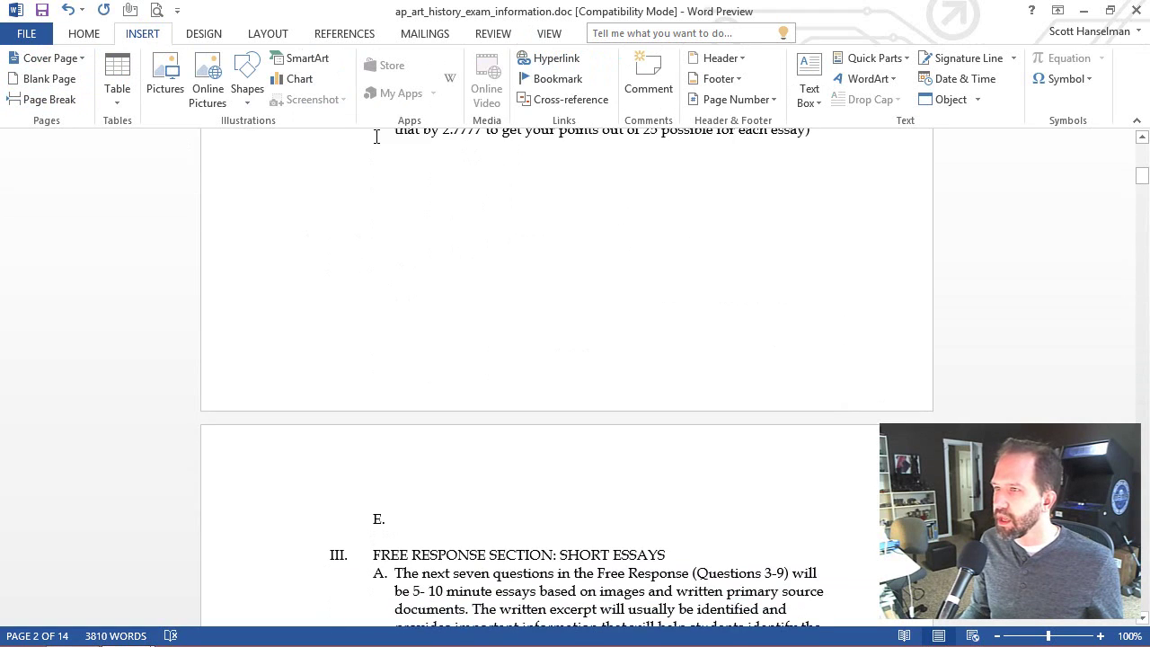
- Turn on Show/Hide ¶ and delete the stray E. numbering and extra blank line
left_click(84, 38)
left_click(565, 64)
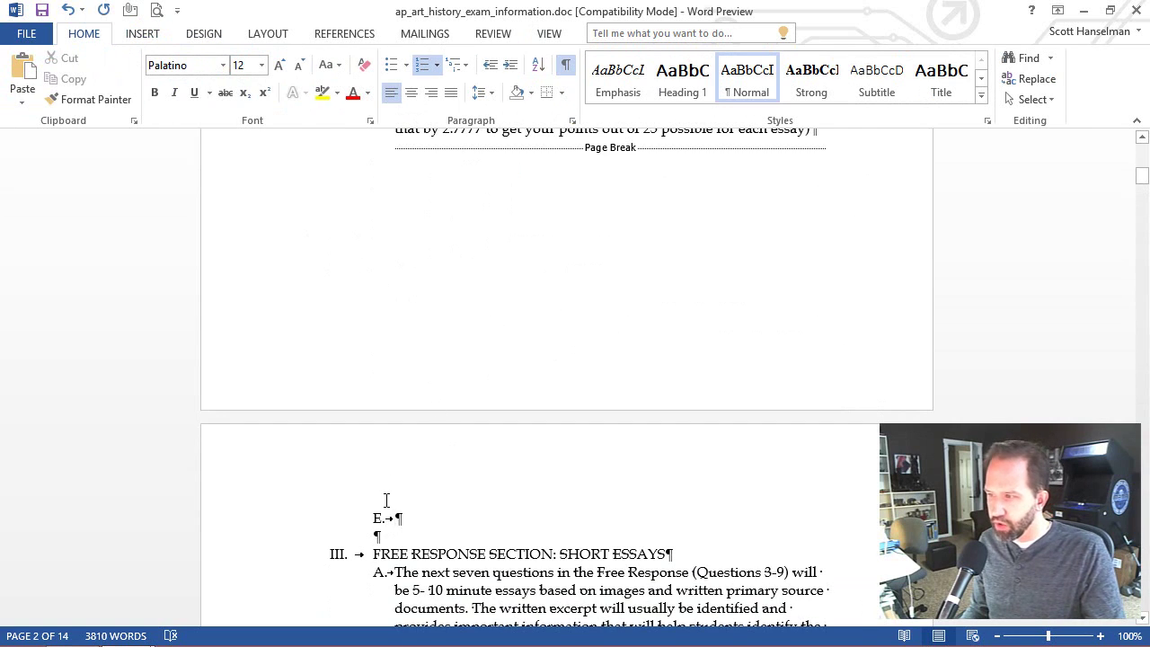
key("BackSpace")
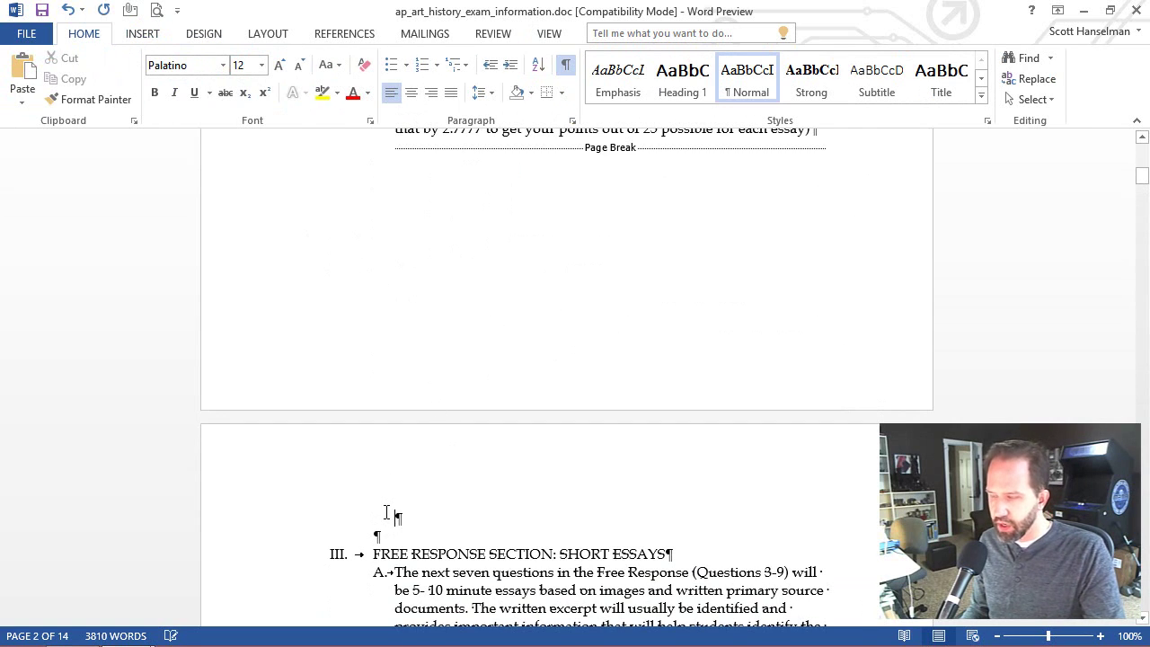
key("Delete")
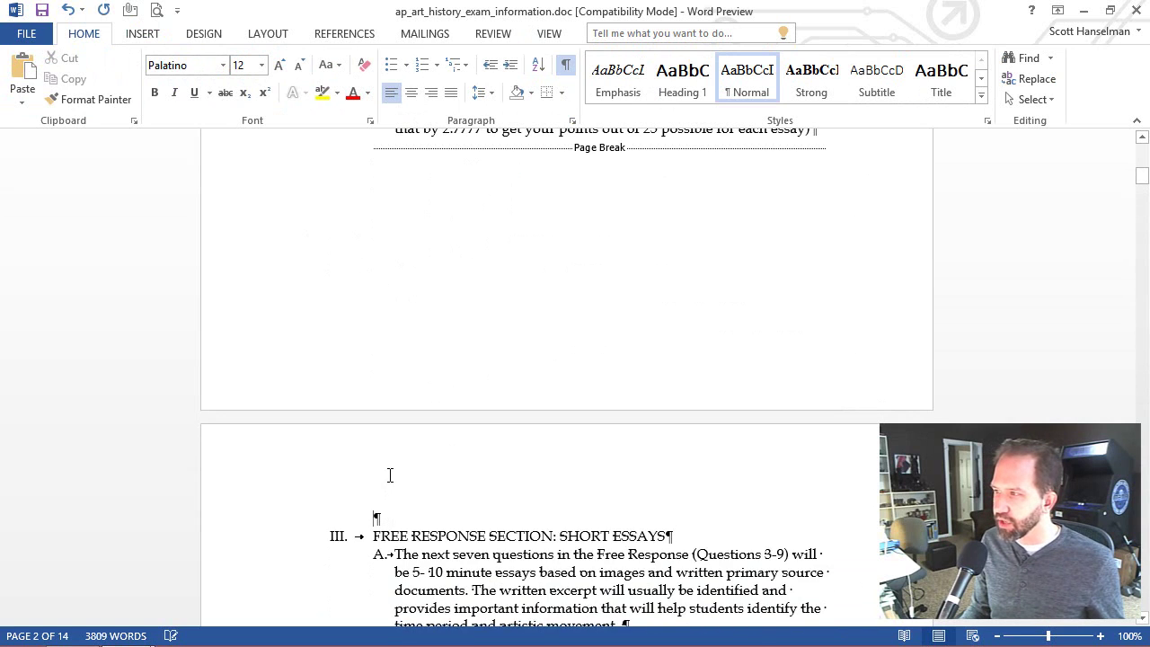
scroll(375, 168, "up", 3)
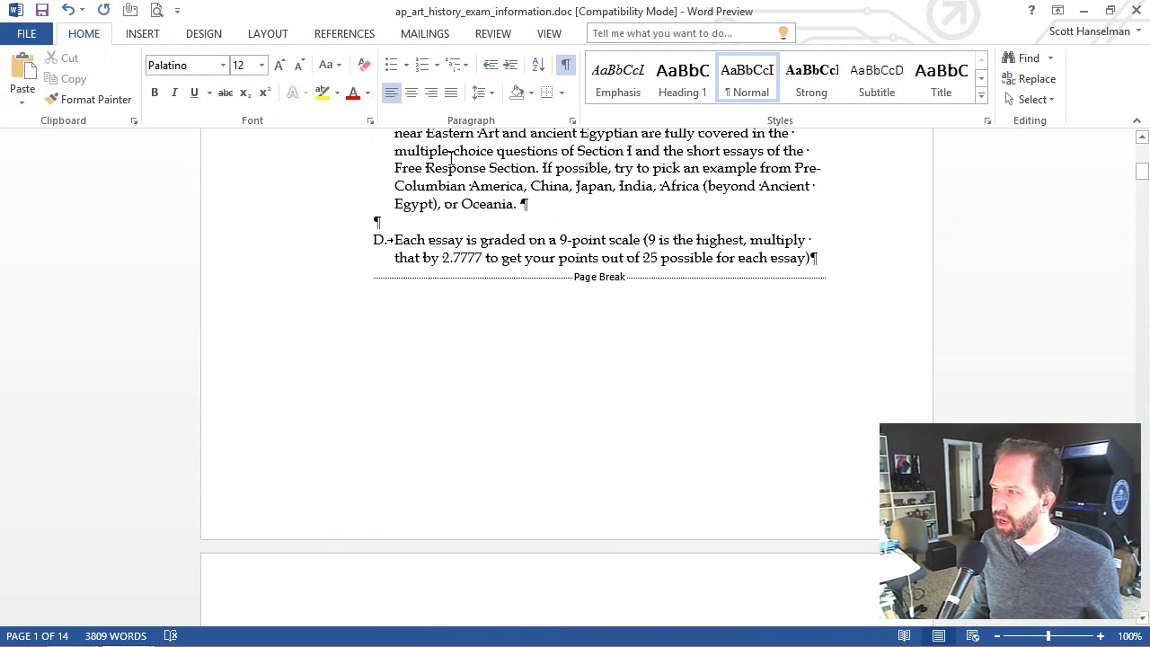
left_click(566, 67)
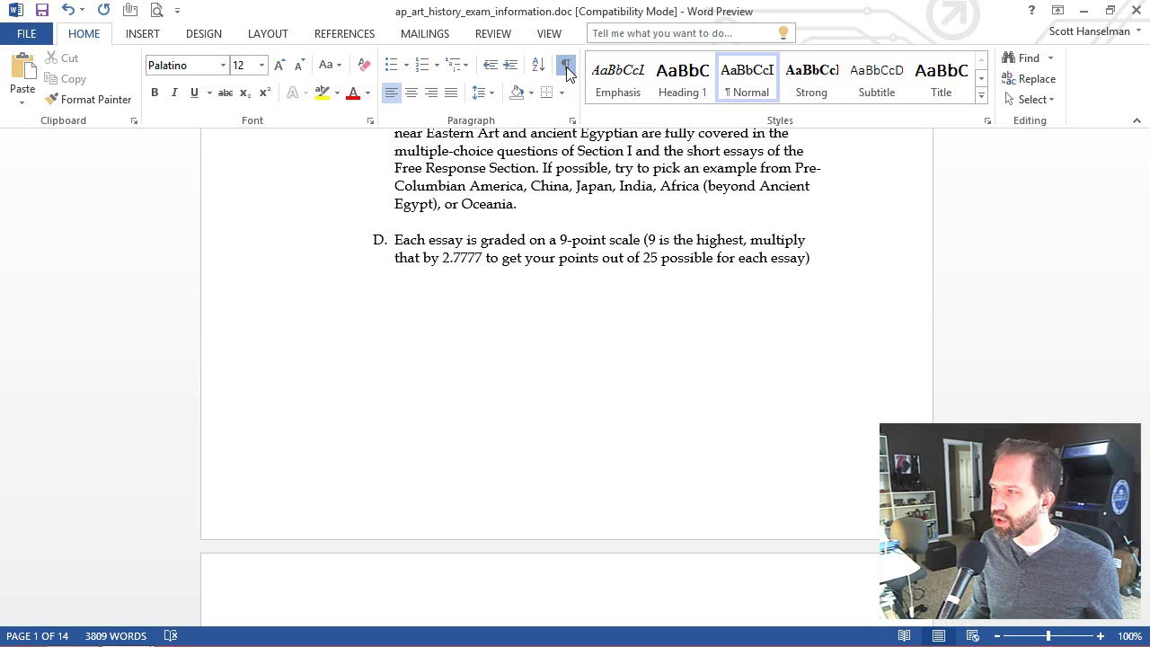
left_click(566, 67)
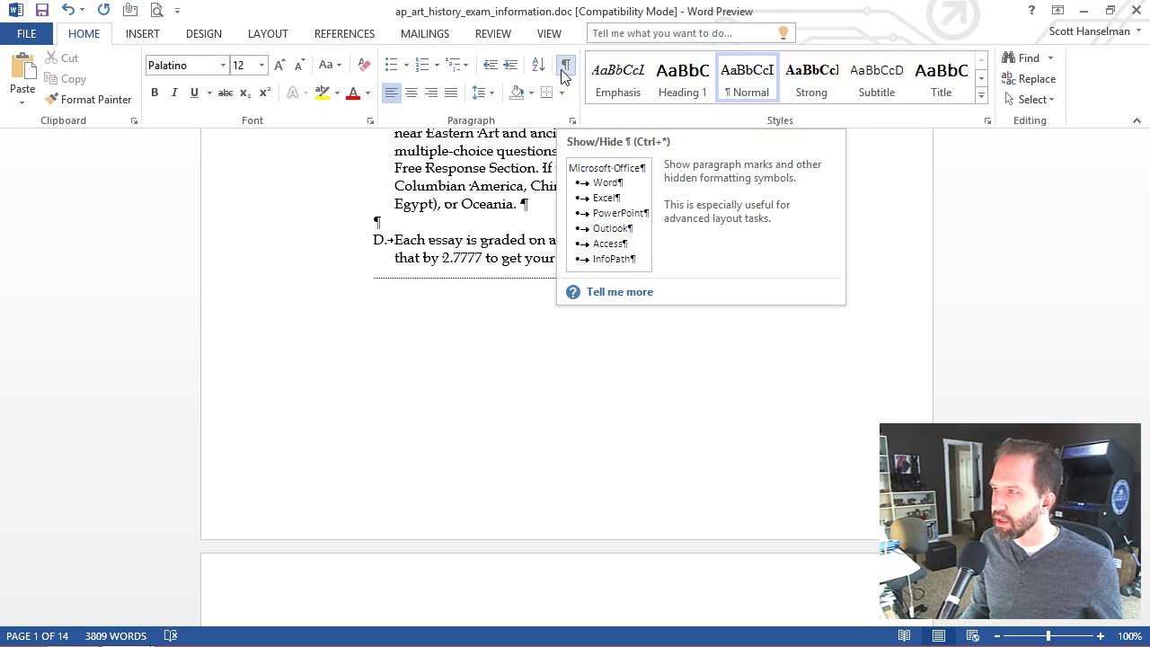
- Hide the formatting marks and scroll to the gap between pages 1 and 2
left_click(565, 67)
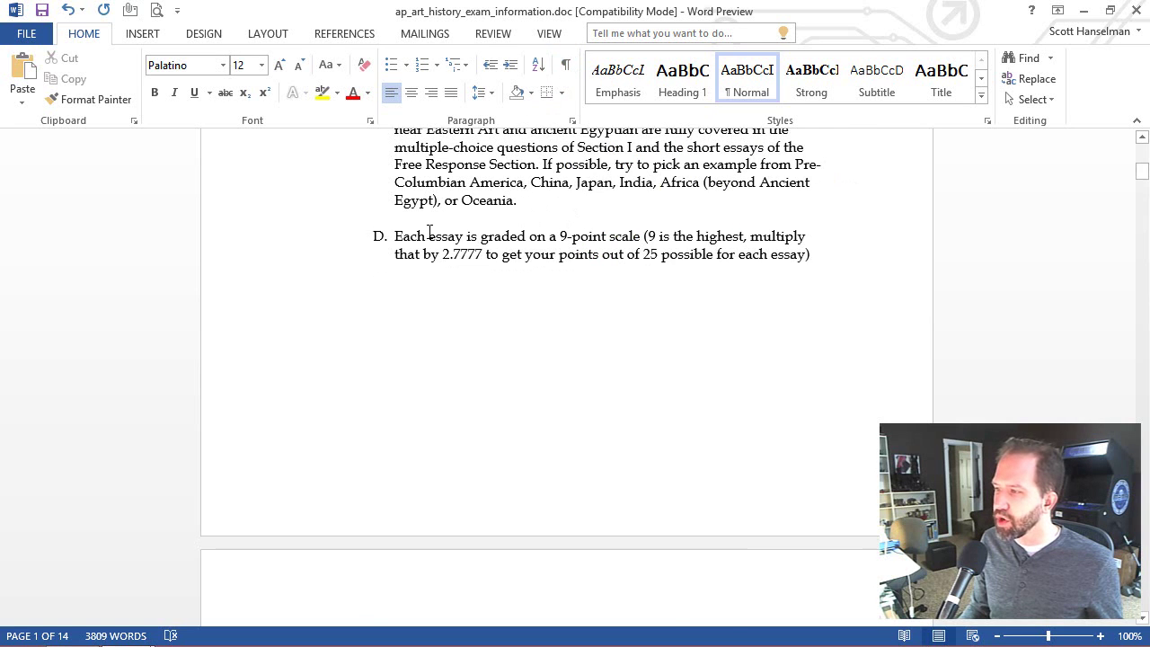
scroll(428, 232, "down", 2)
scroll(427, 231, "down", 3)
scroll(494, 341, "down", 1)
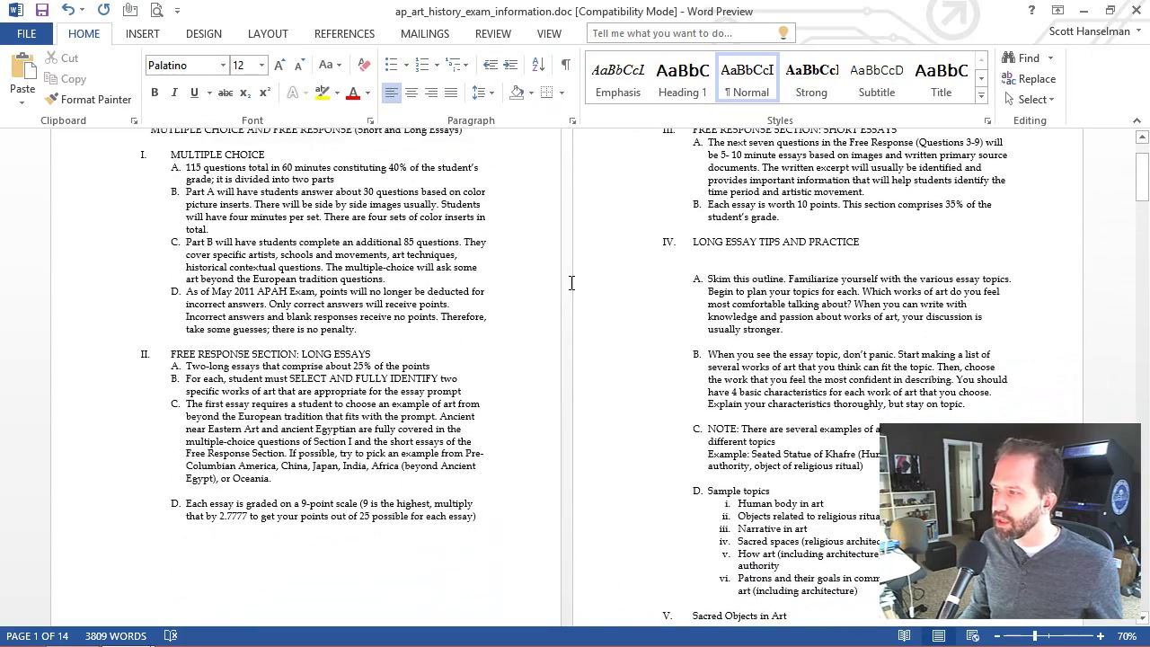
scroll(566, 296, "up", 2)
scroll(554, 312, "down", 4)
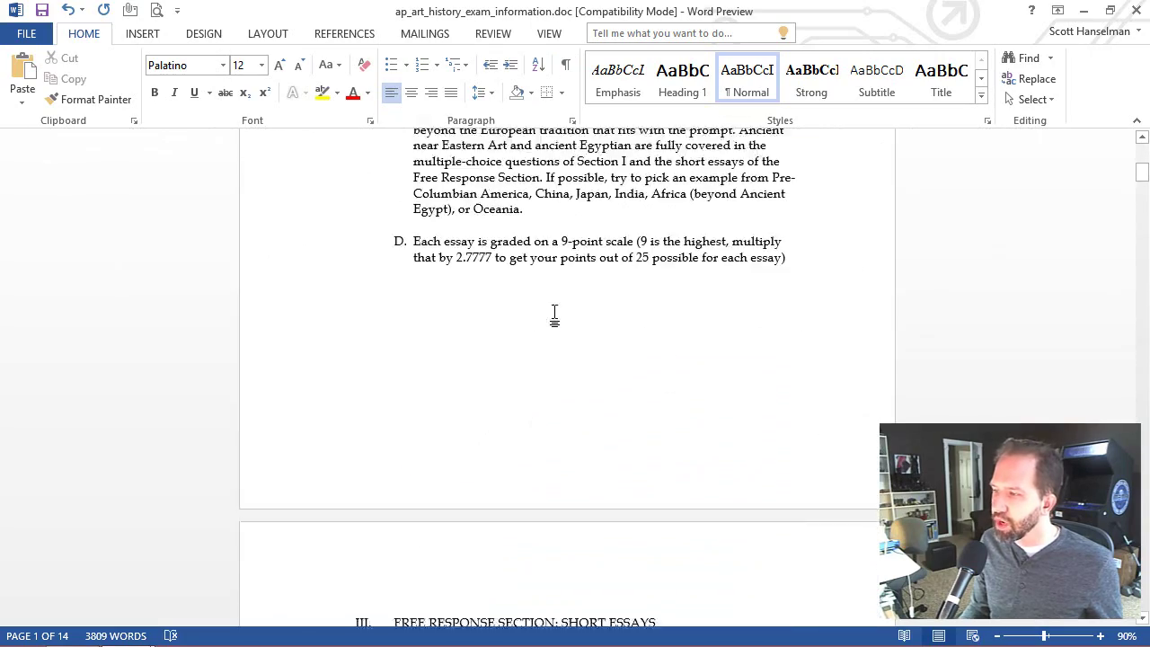
scroll(522, 387, "down", 1)
scroll(530, 431, "down", 1)
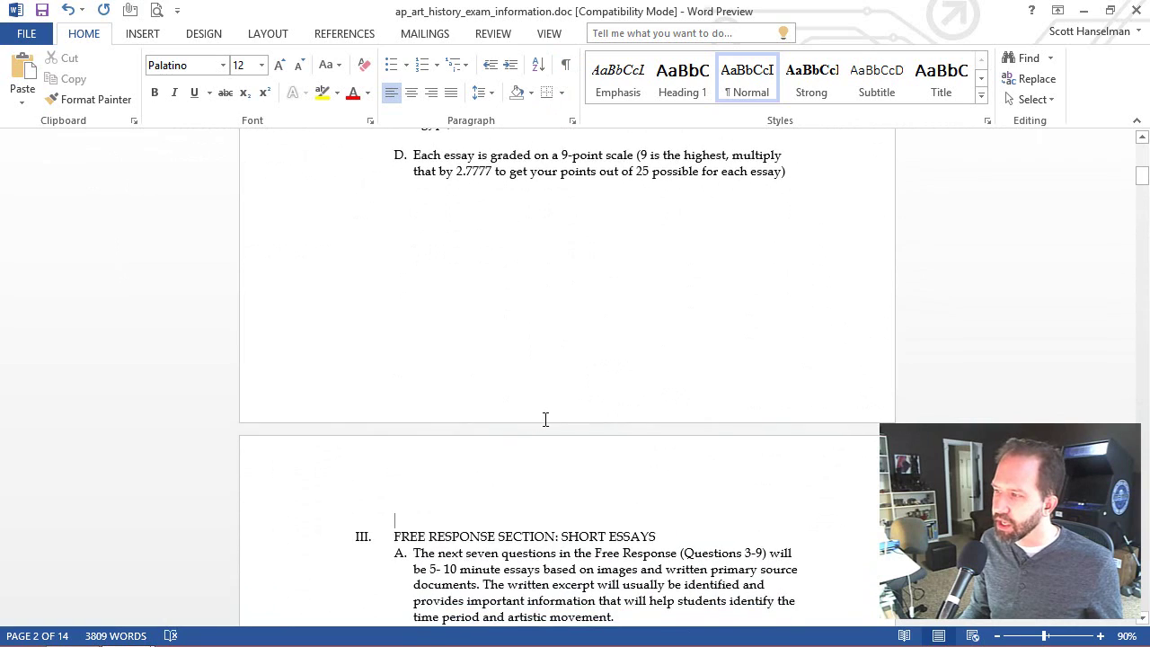
scroll(546, 359, "down", 2)
scroll(559, 385, "up", 1)
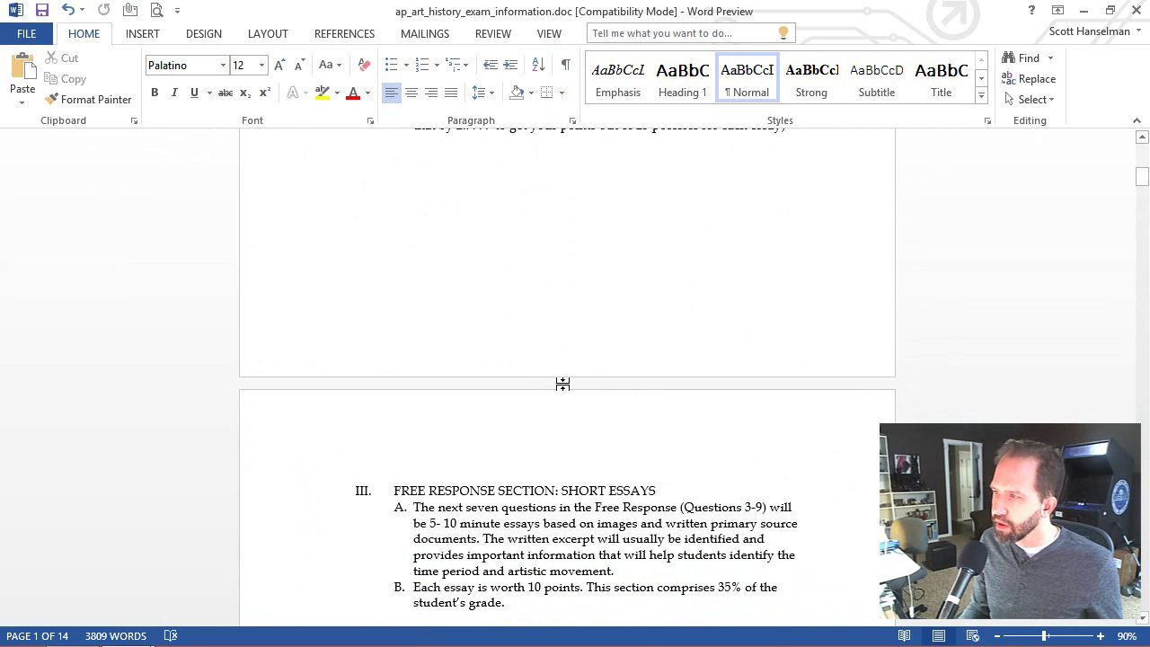
- Toggle hiding the white space between pages, ending with it shown
double_click(562, 384)
scroll(563, 375, "up", 5)
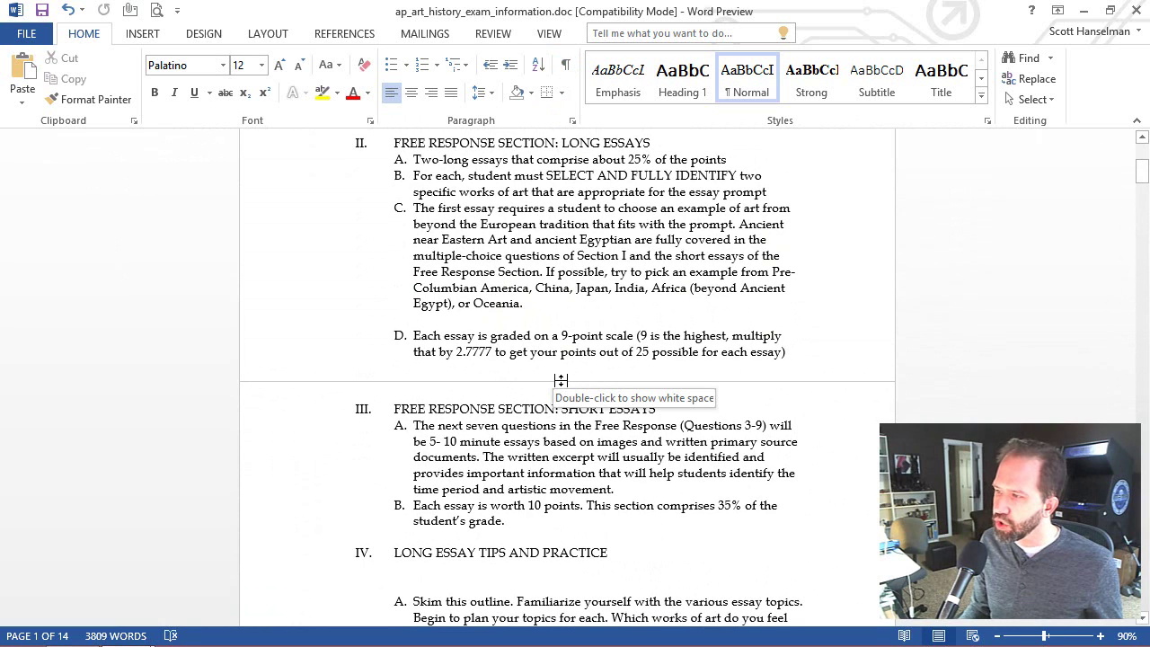
double_click(561, 380)
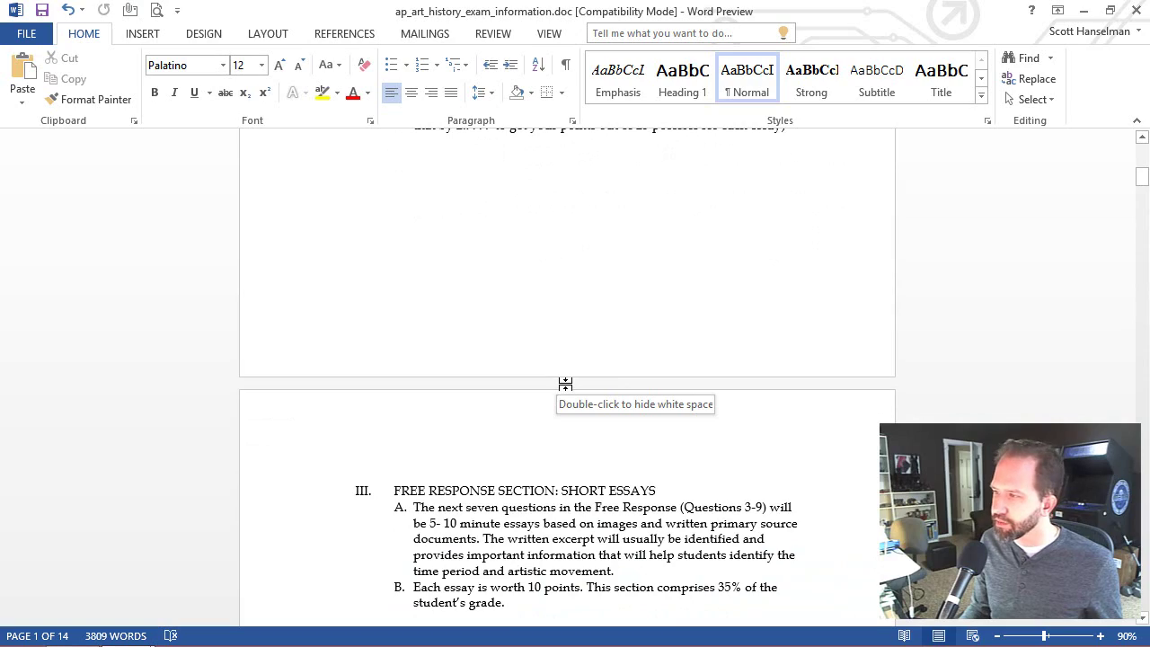
double_click(565, 383)
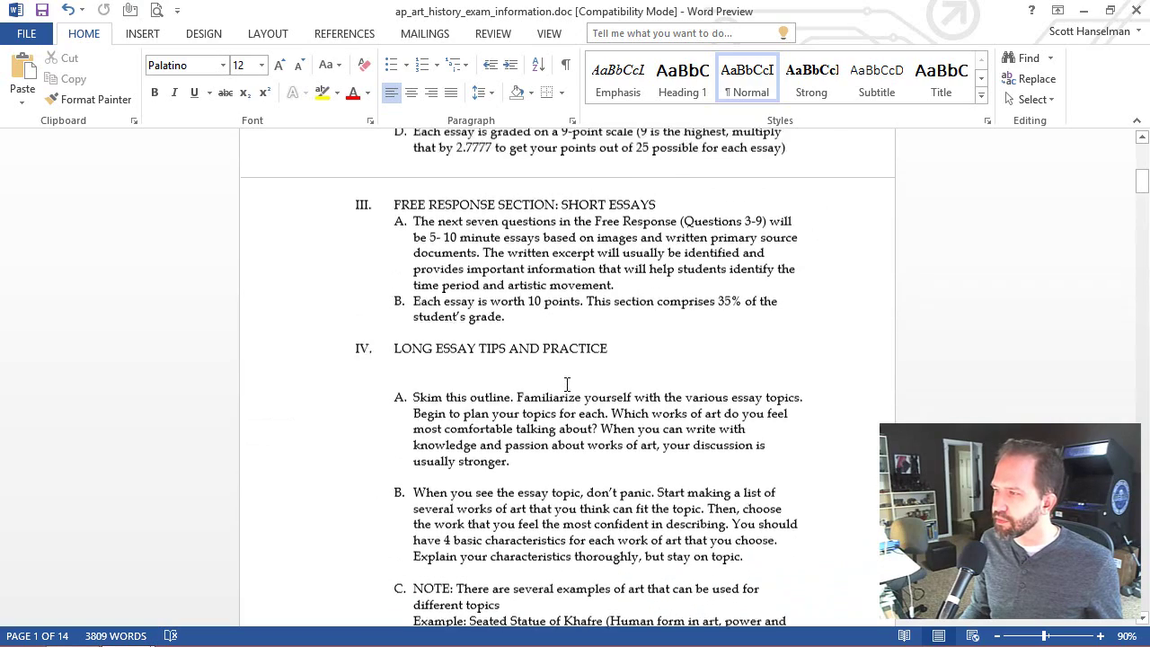
scroll(565, 383, "down", 8)
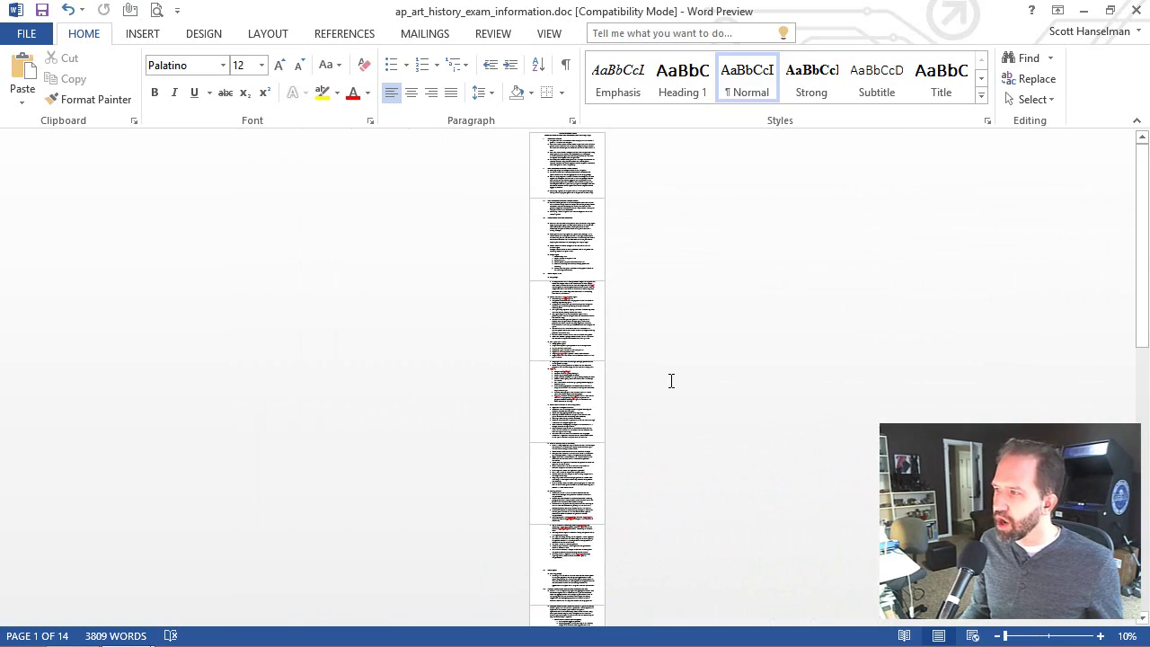
scroll(645, 379, "up", 2)
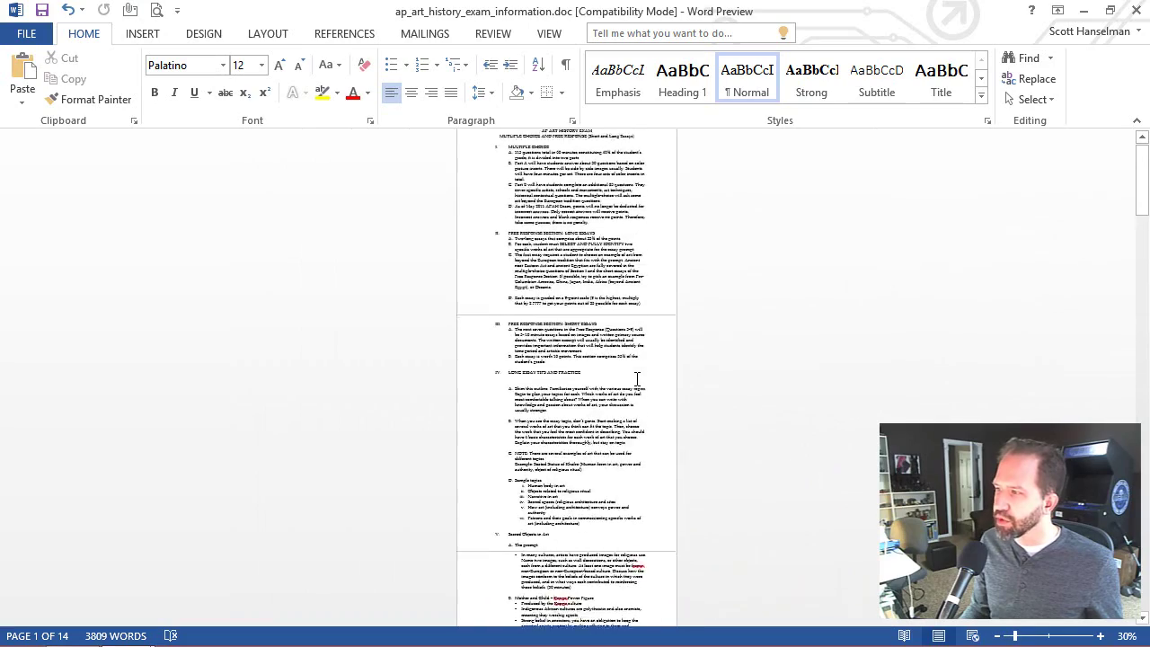
scroll(579, 341, "up", 7)
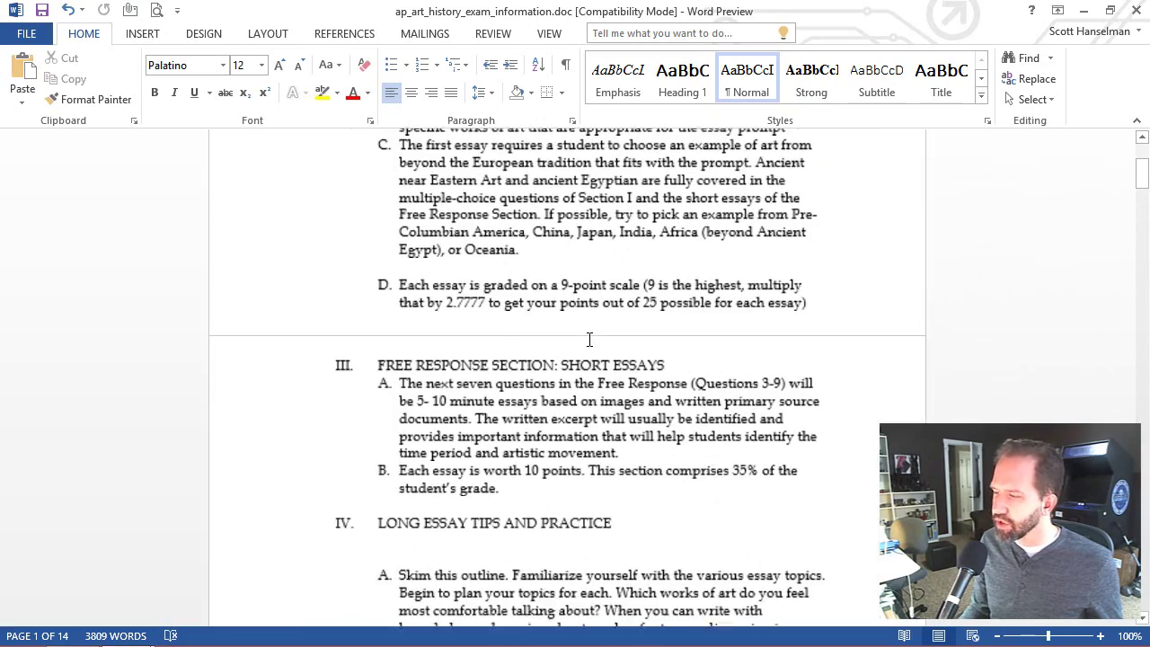
double_click(561, 337)
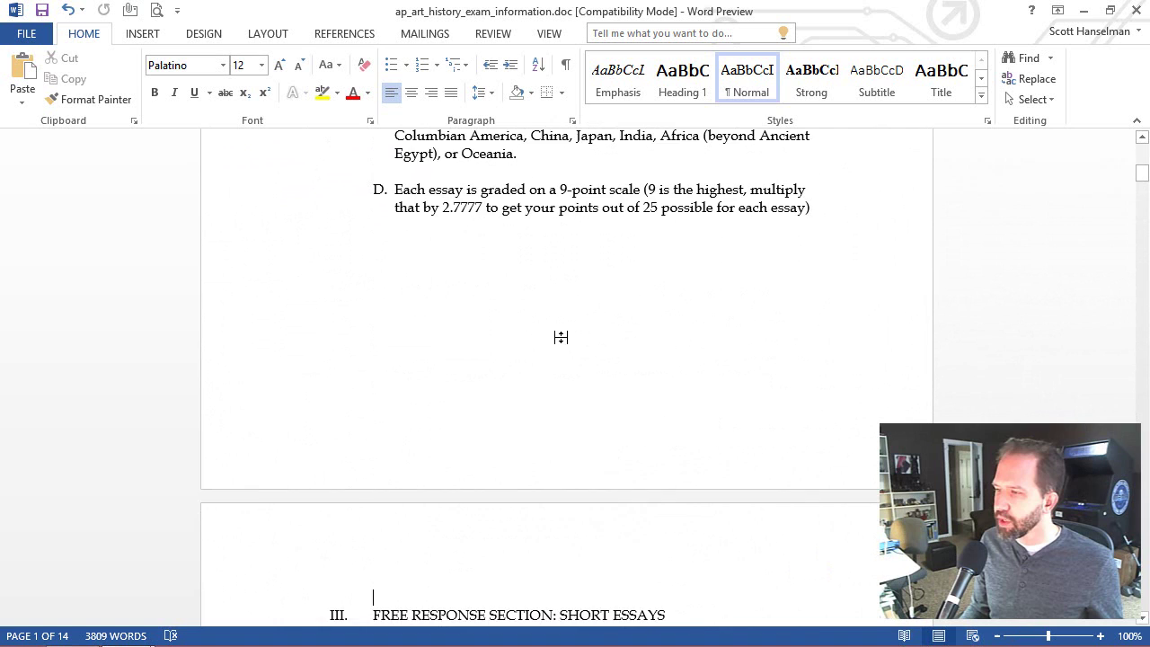
scroll(561, 337, "up", 3)
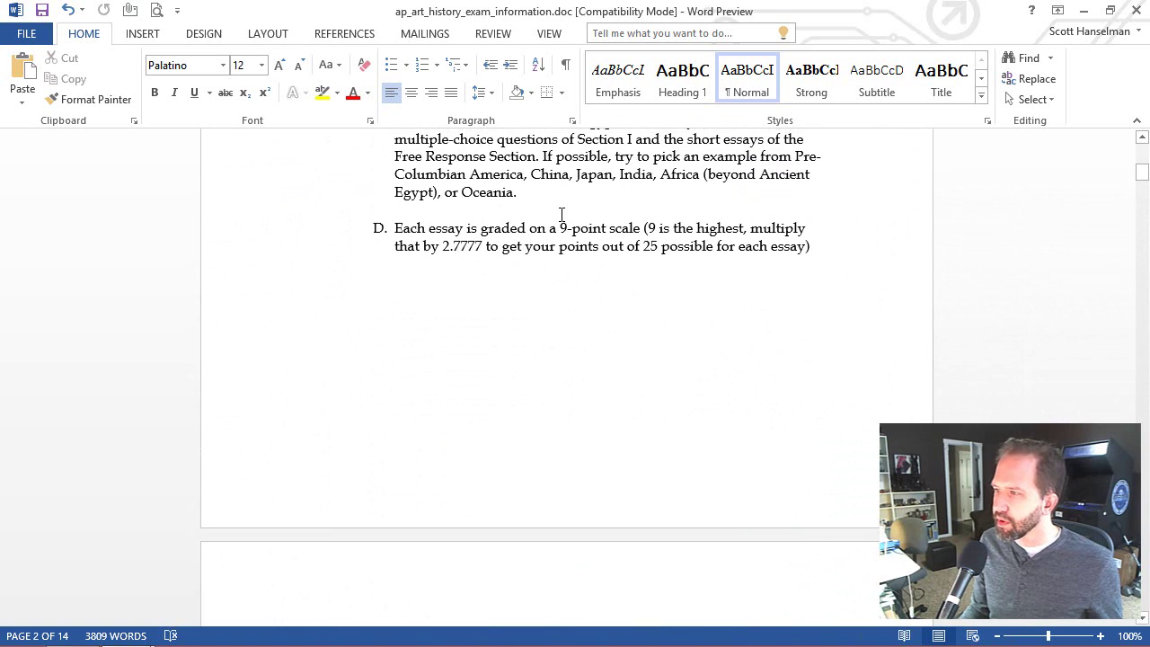
- Turn formatting marks back on and bring up the Layout tab's Orientation choices
left_click(565, 64)
scroll(454, 371, "down", 3)
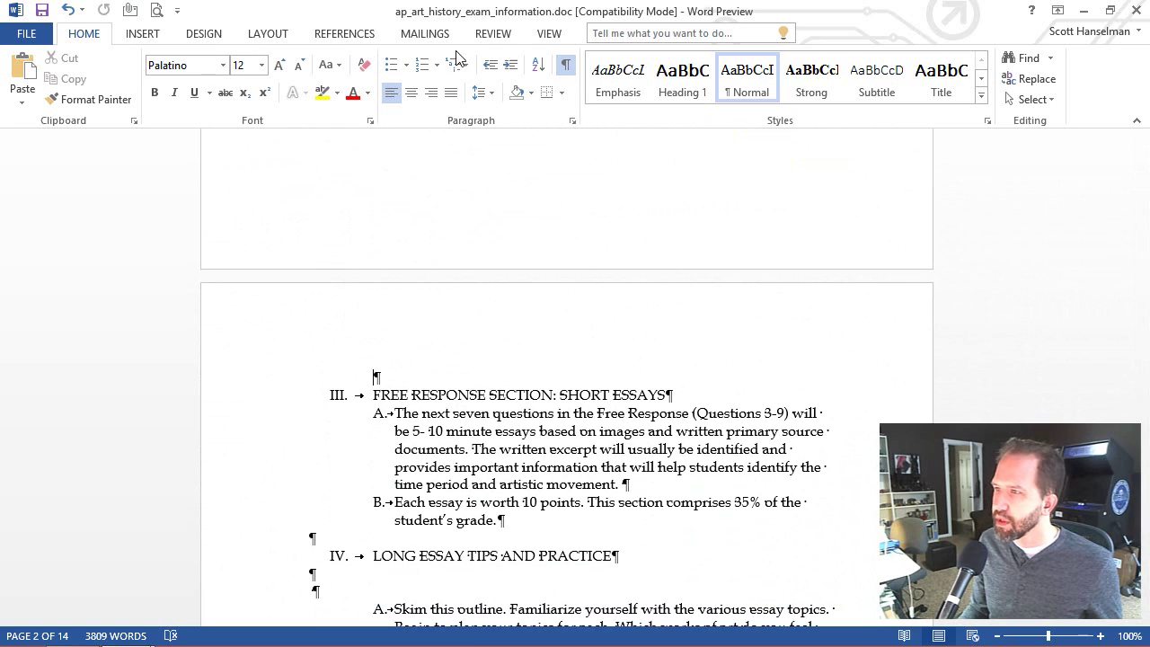
left_click(261, 34)
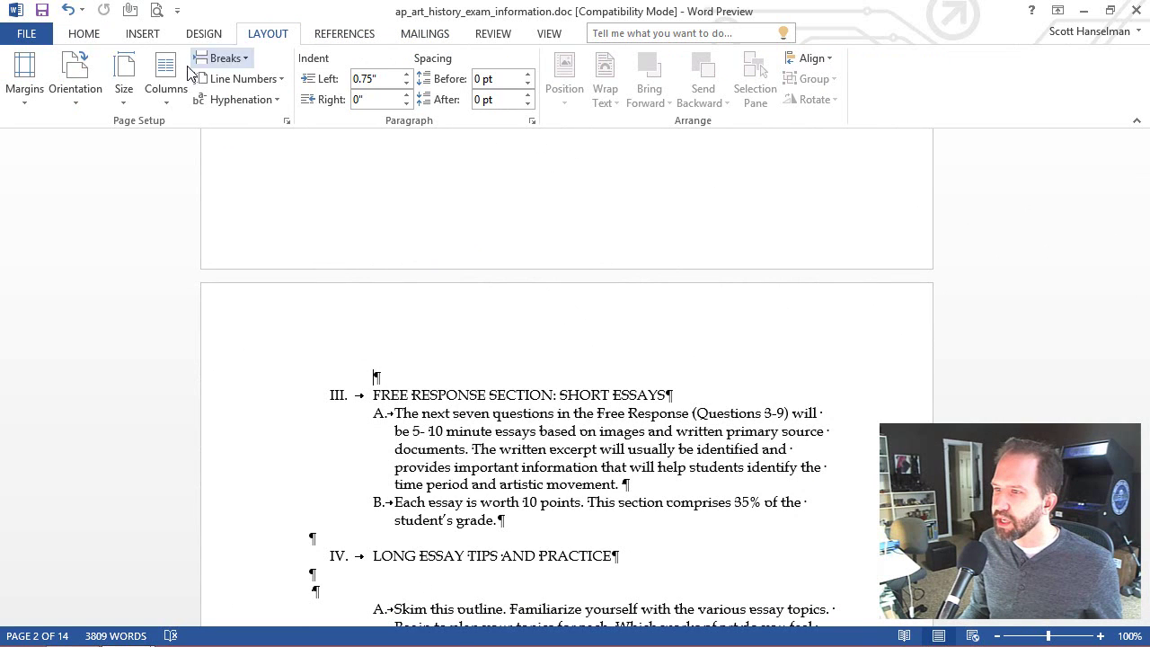
left_click(77, 98)
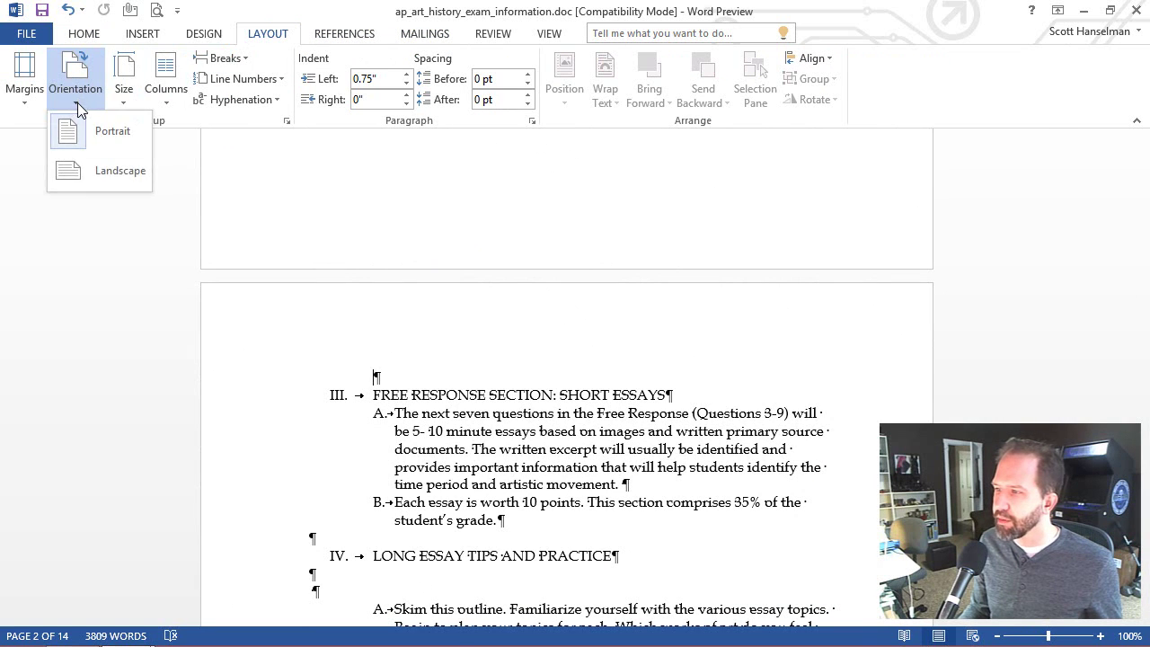
- Change the document's orientation to Landscape
left_click(120, 176)
scroll(312, 284, "down", 6)
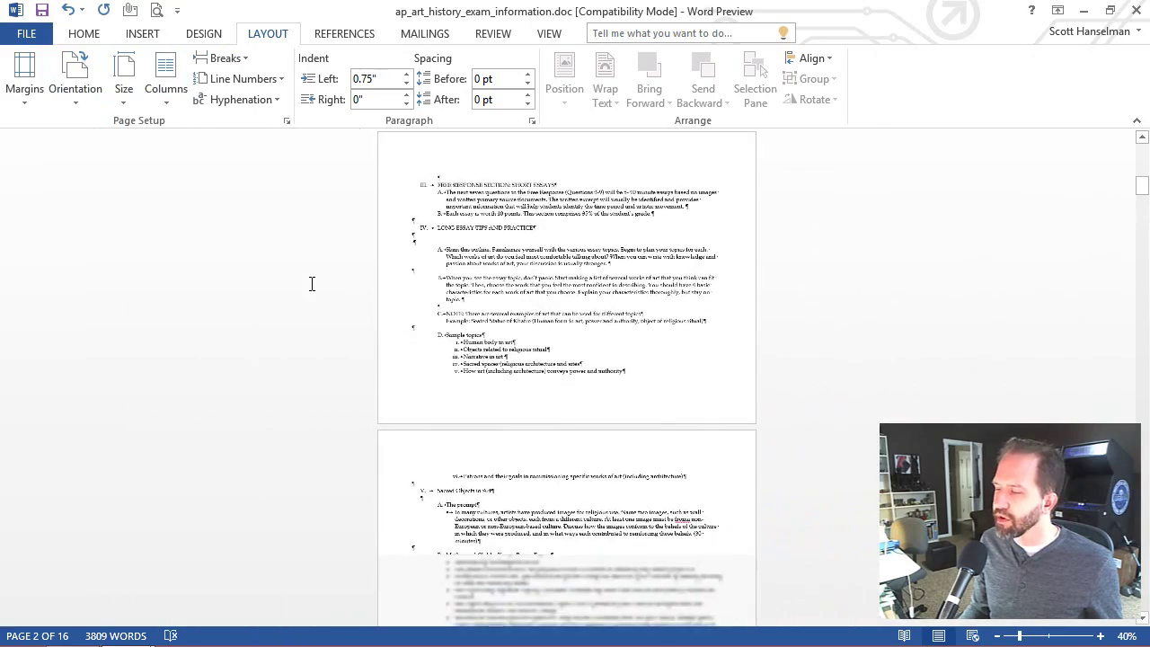
scroll(312, 283, "up", 5)
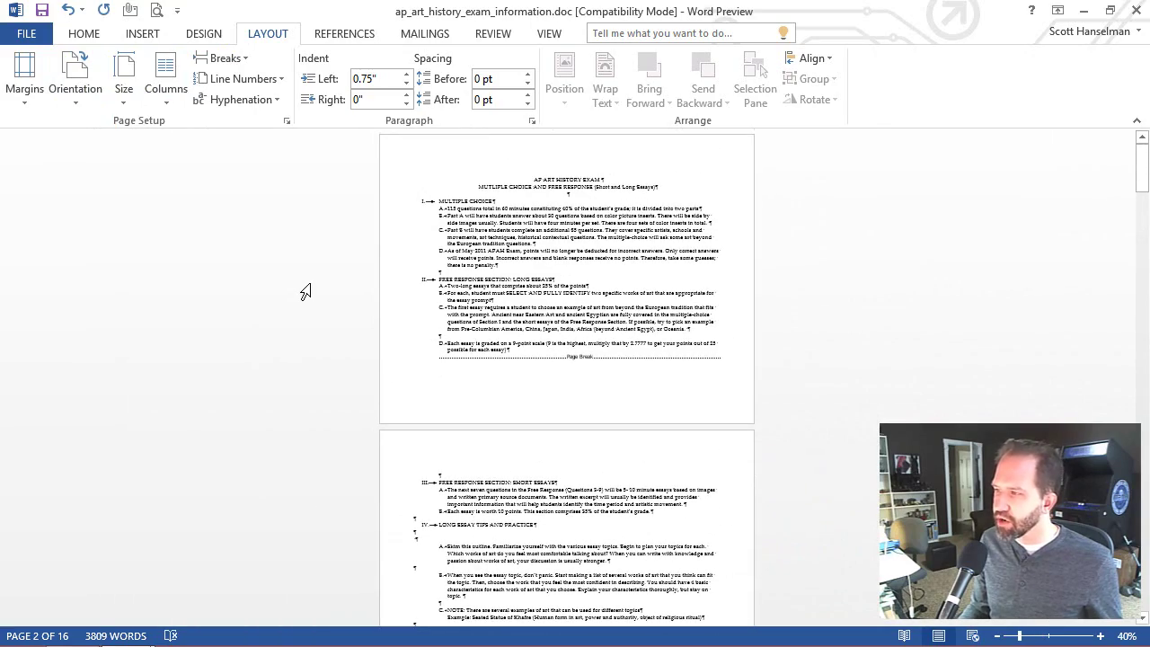
scroll(305, 291, "down", 4)
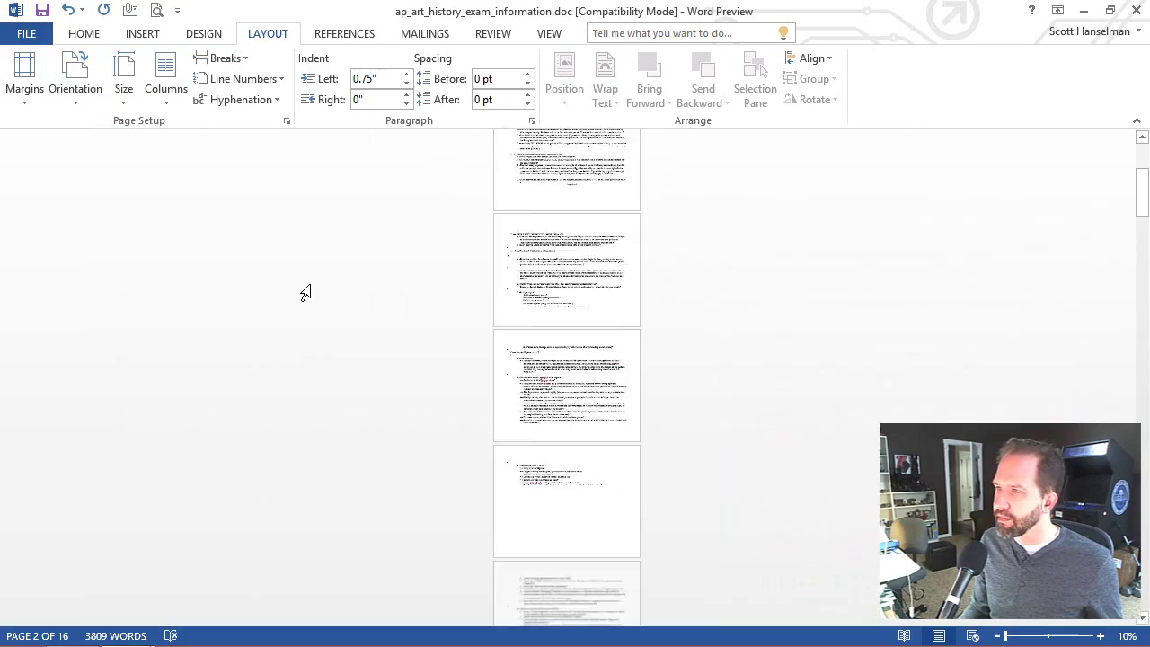
- Display the landscape pages side by side in Multiple Pages view
left_click(551, 38)
left_click(420, 81)
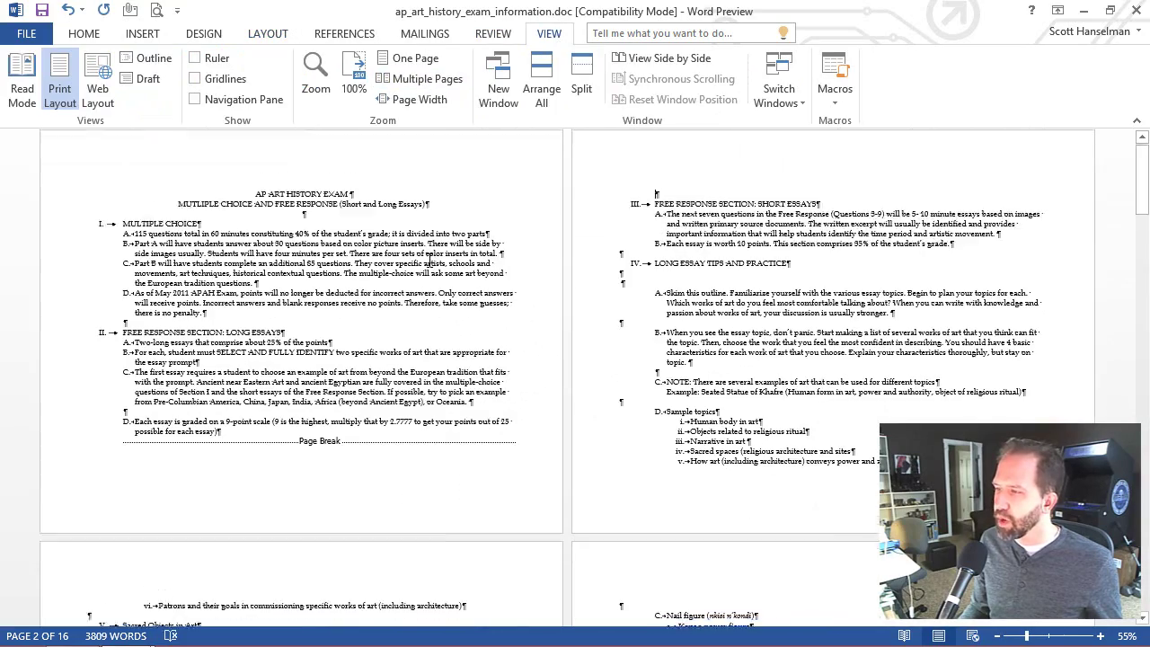
scroll(429, 261, "down", 5)
scroll(429, 262, "up", 5)
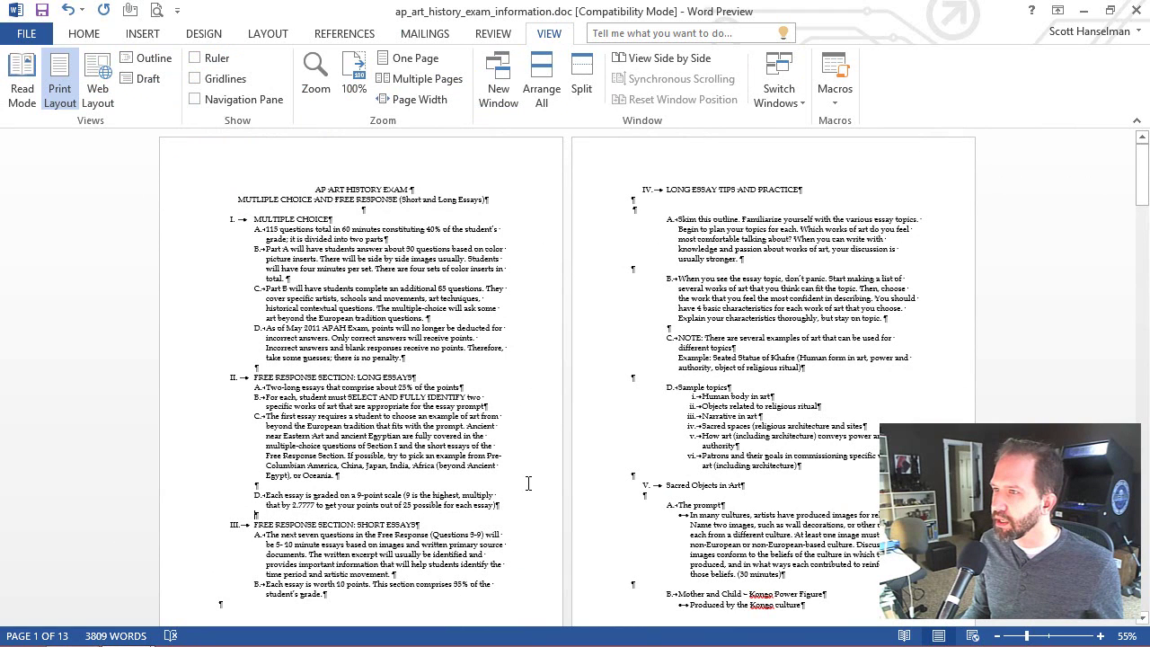
- Browse the Insert and Layout ribbon tabs, dismissing a shortcut menu along the way
left_click(144, 34)
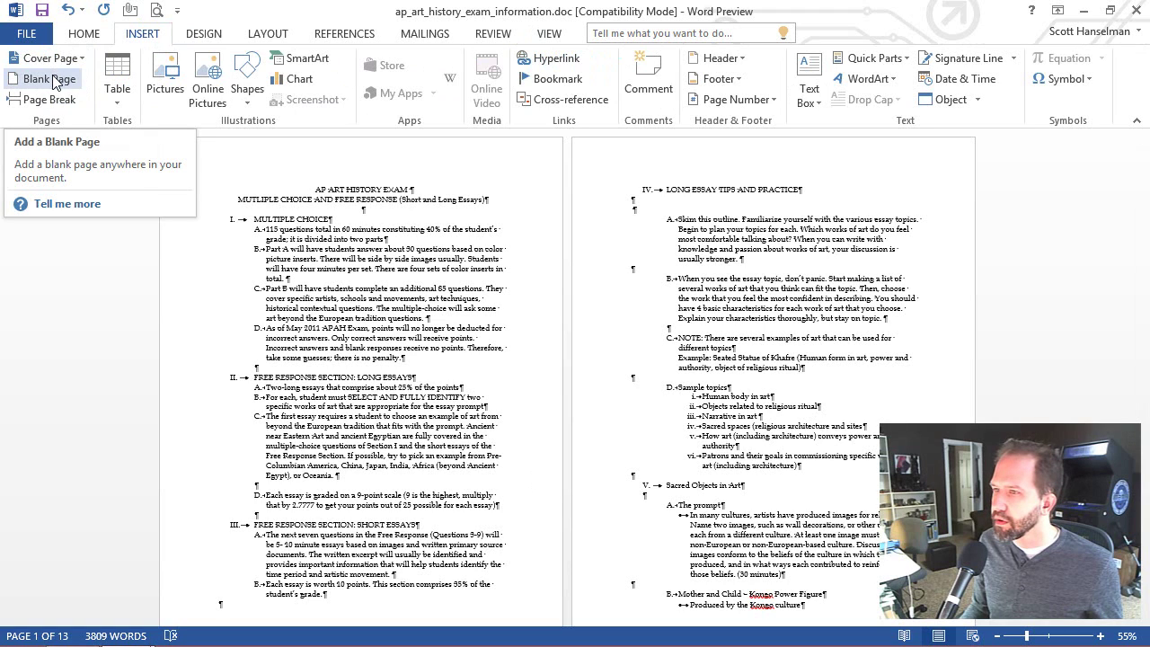
right_click(52, 101)
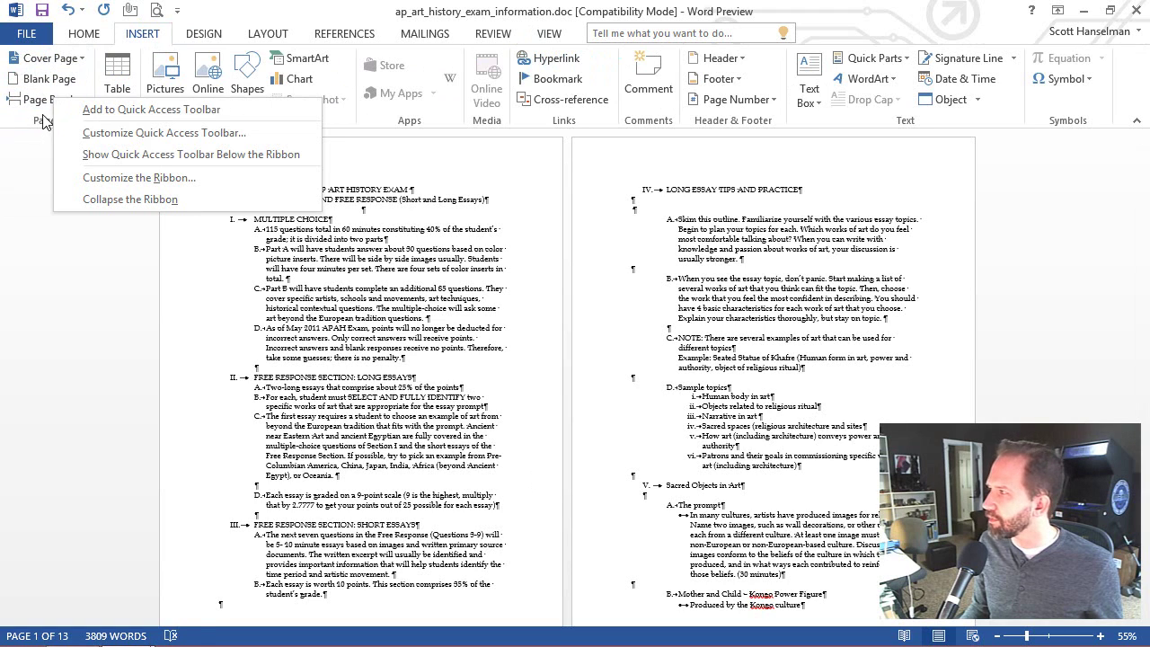
left_click(344, 33)
left_click(268, 33)
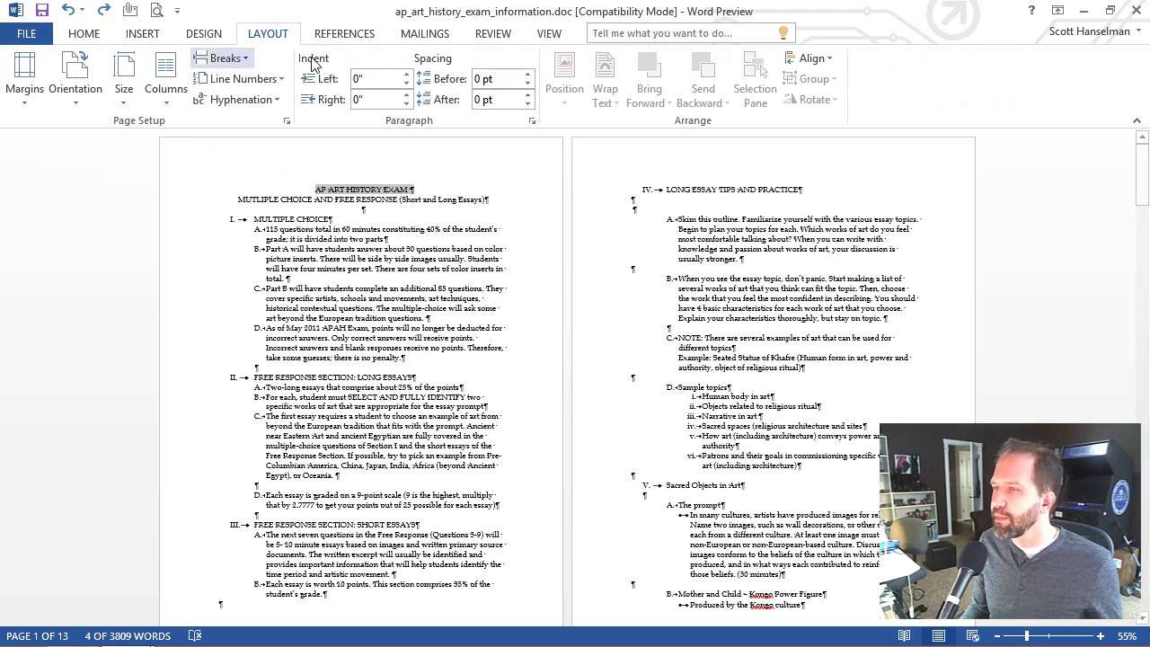
left_click(144, 34)
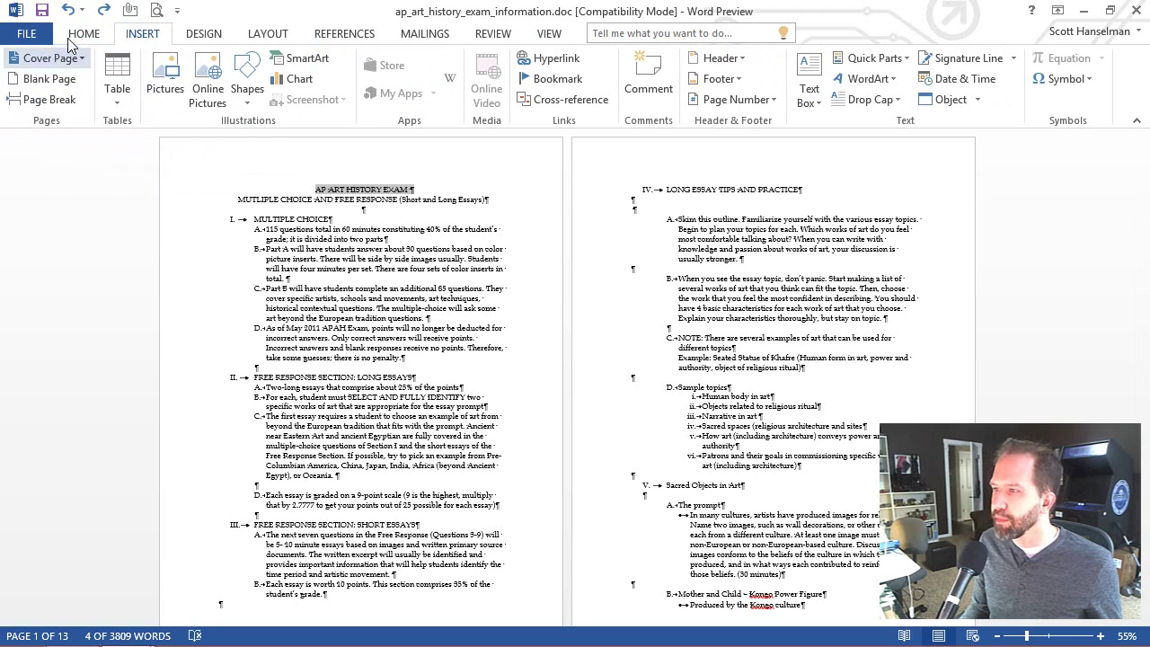
- Deselect the exam title and switch to the Layout tab
left_click(319, 608)
scroll(309, 476, "down", 1)
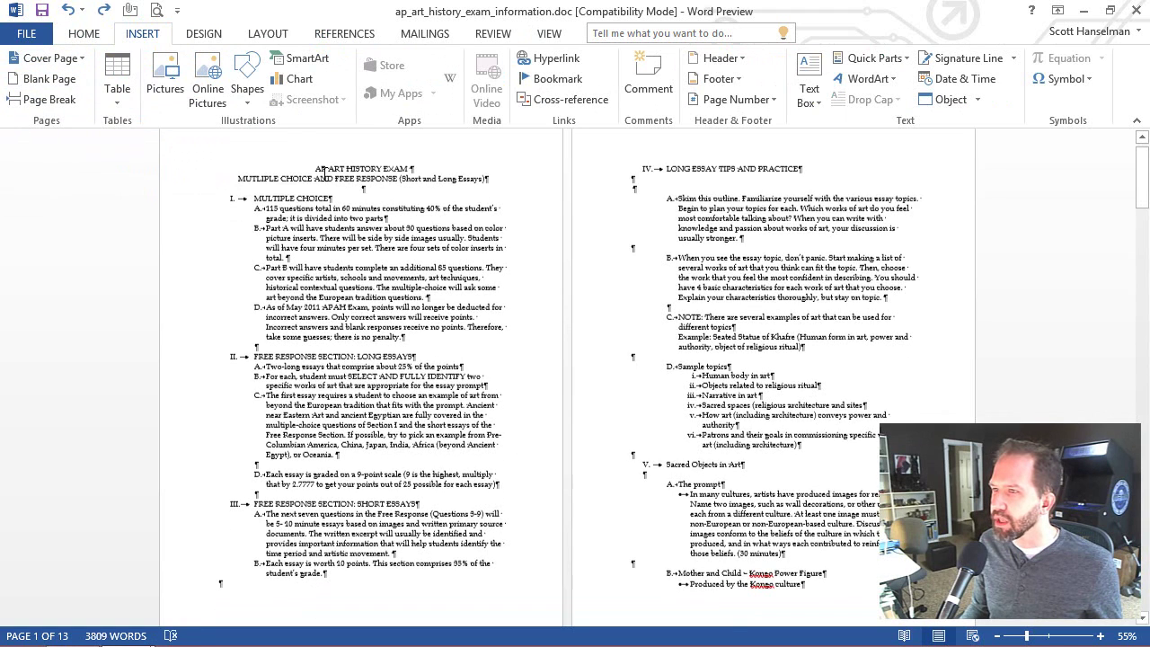
left_click(268, 36)
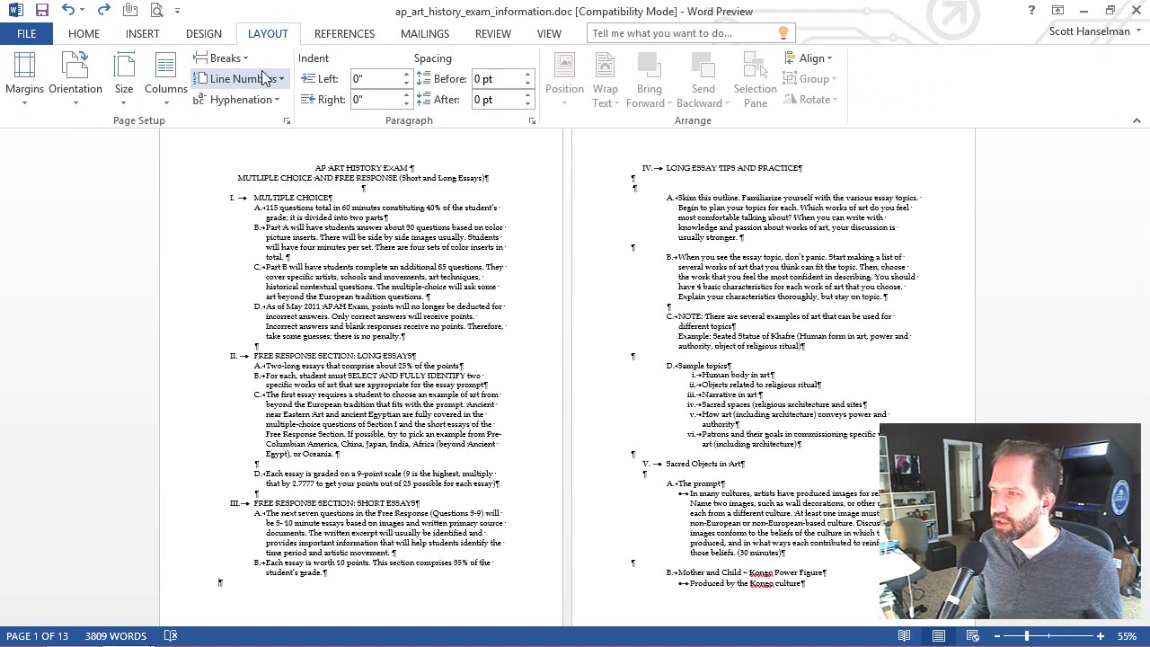
- Insert a Next Page section break after item B of Section III, ending page 1
left_click(225, 58)
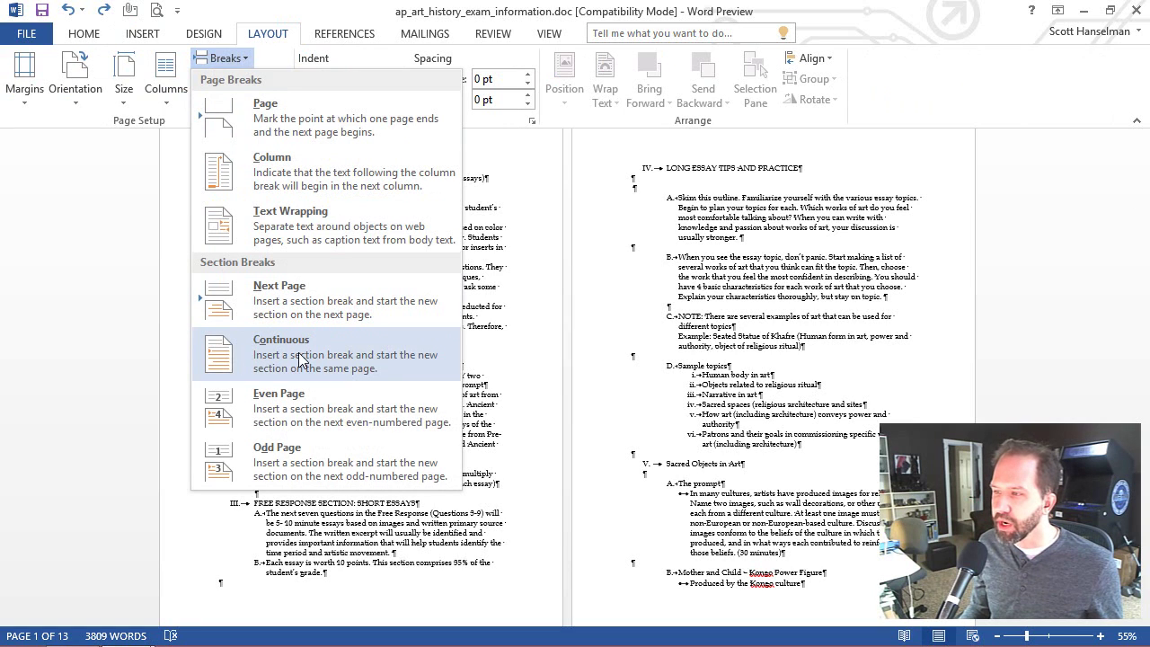
left_click(294, 305)
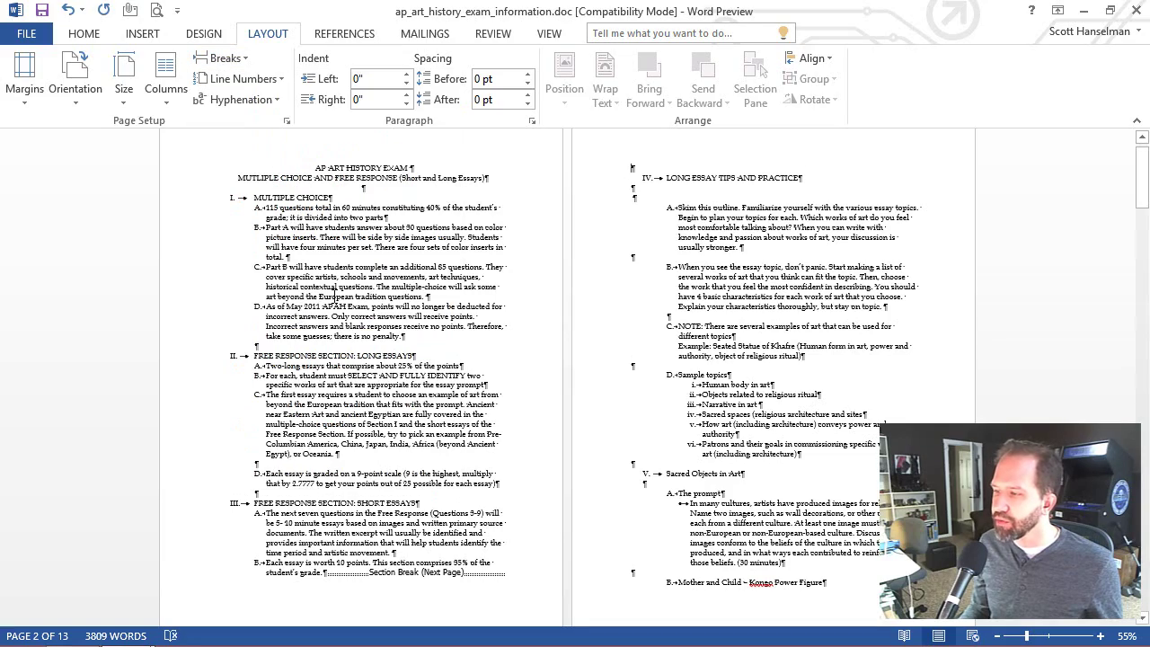
scroll(334, 292, "down", 1)
scroll(334, 292, "up", 4, "ctrl")
scroll(516, 519, "down", 3)
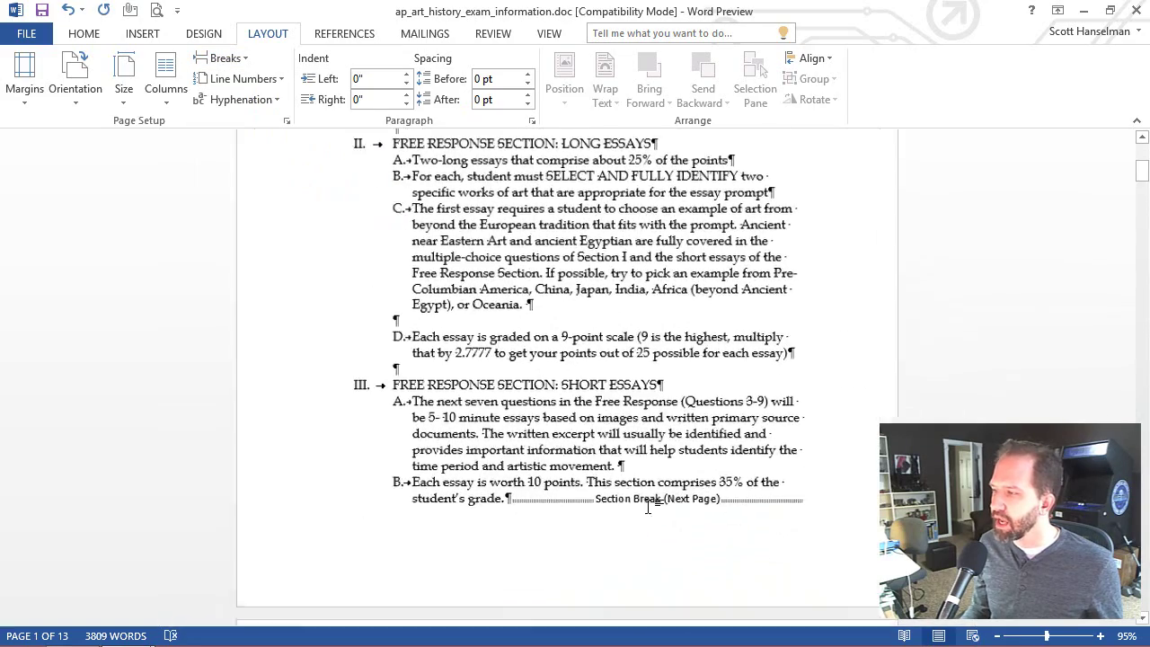
scroll(648, 507, "up", 1, "ctrl")
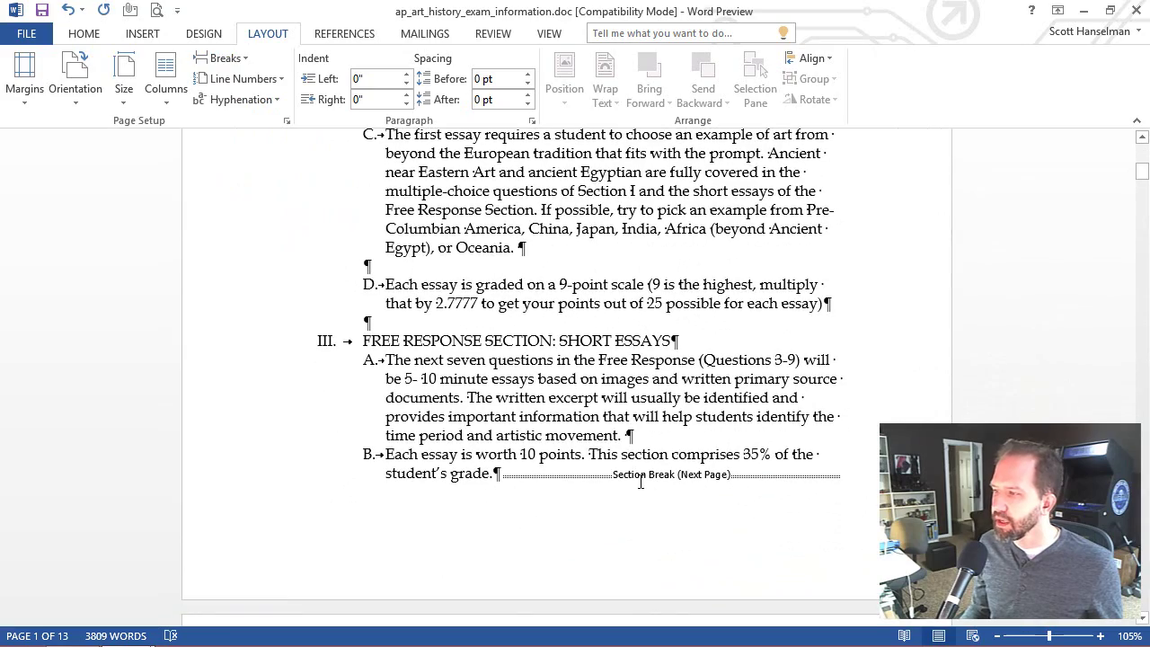
- Set the second section to Landscape, growing the document to 16 pages
scroll(640, 479, "down", 6, "ctrl")
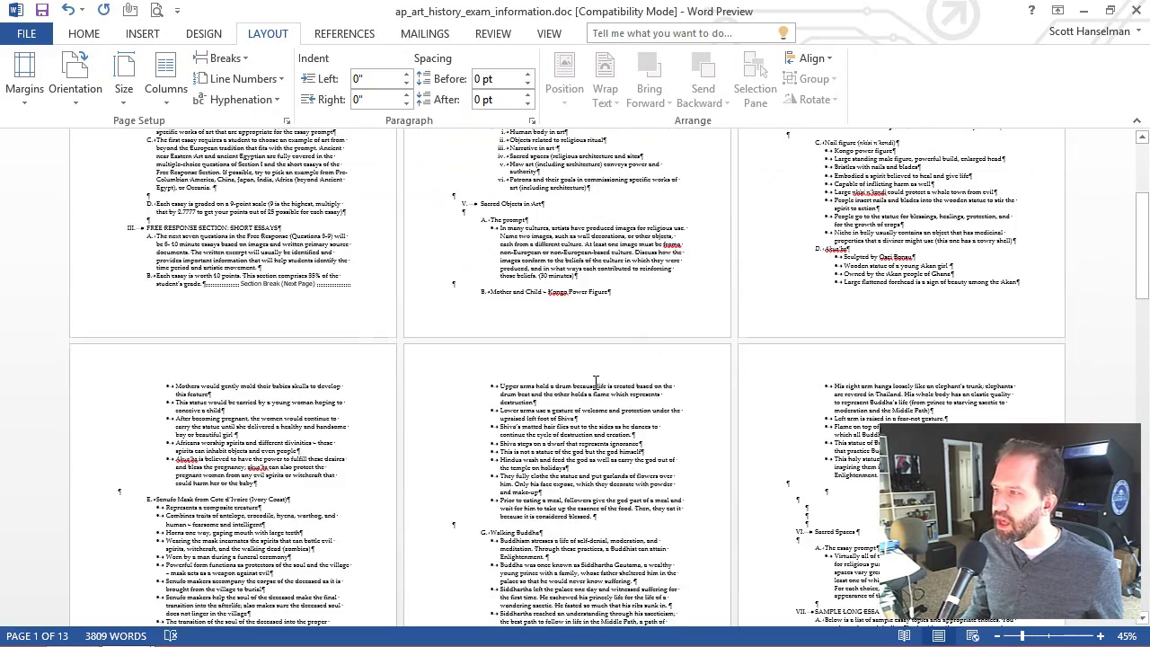
scroll(596, 382, "up", 5)
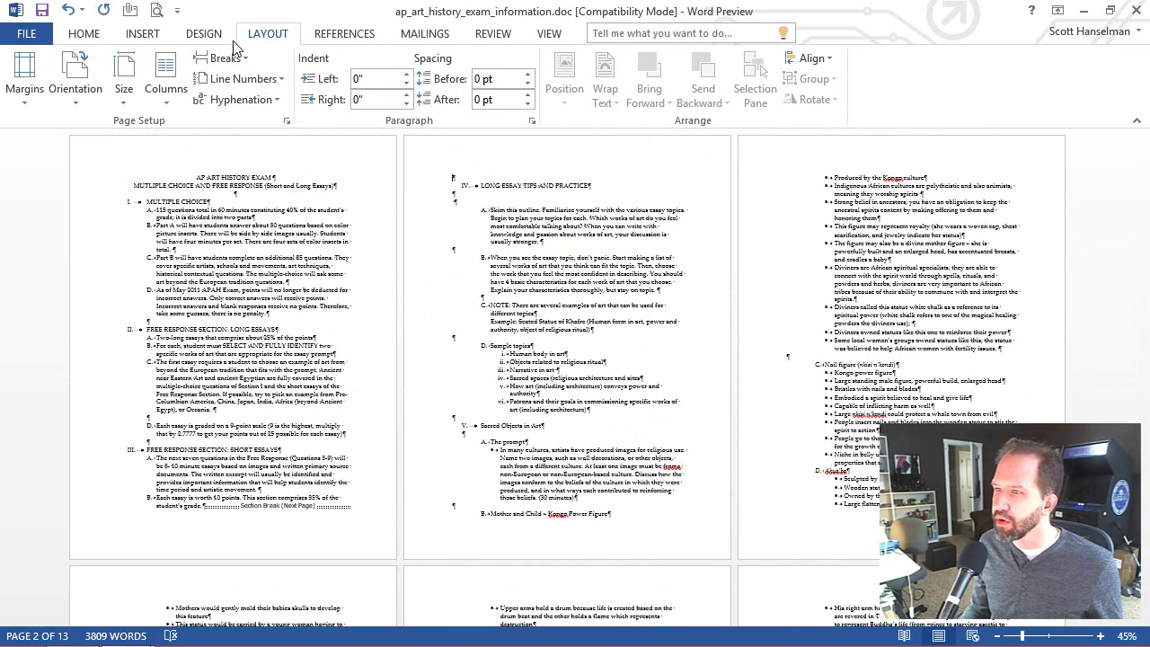
left_click(75, 95)
left_click(115, 171)
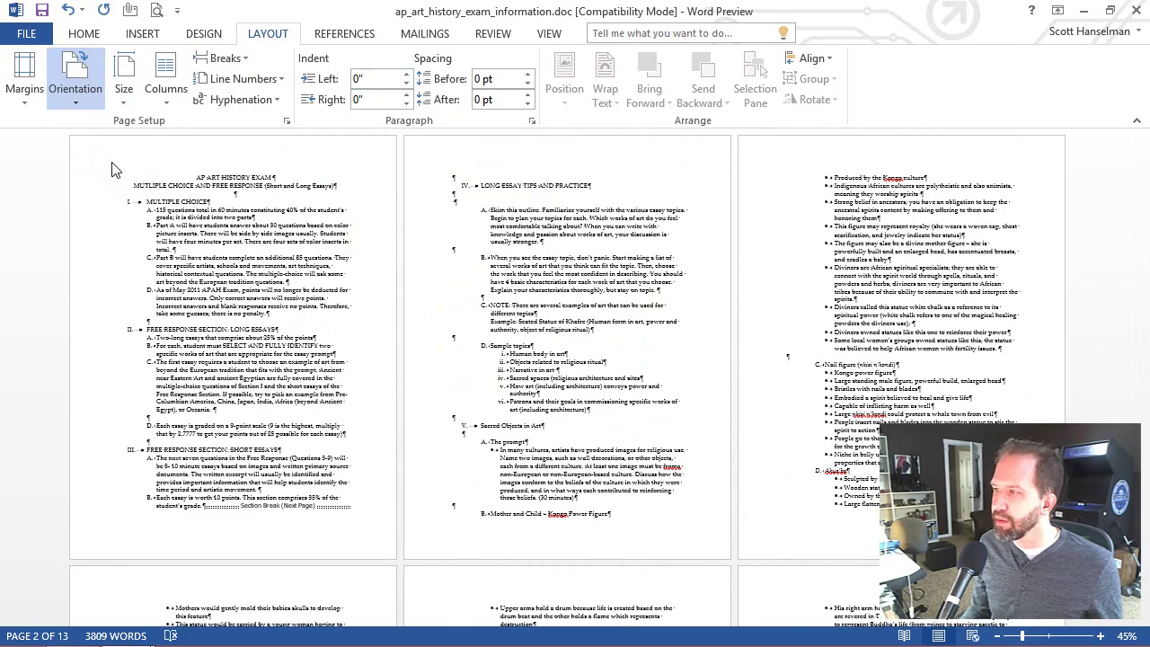
scroll(520, 261, "down", 3)
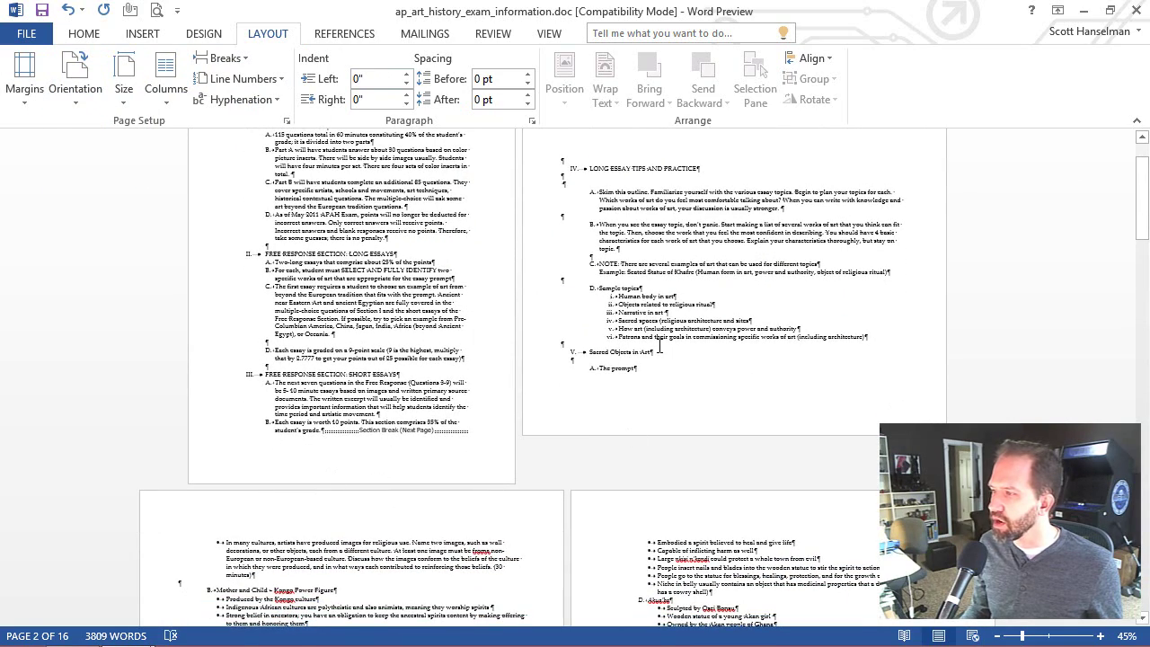
scroll(592, 357, "up", 5, "ctrl")
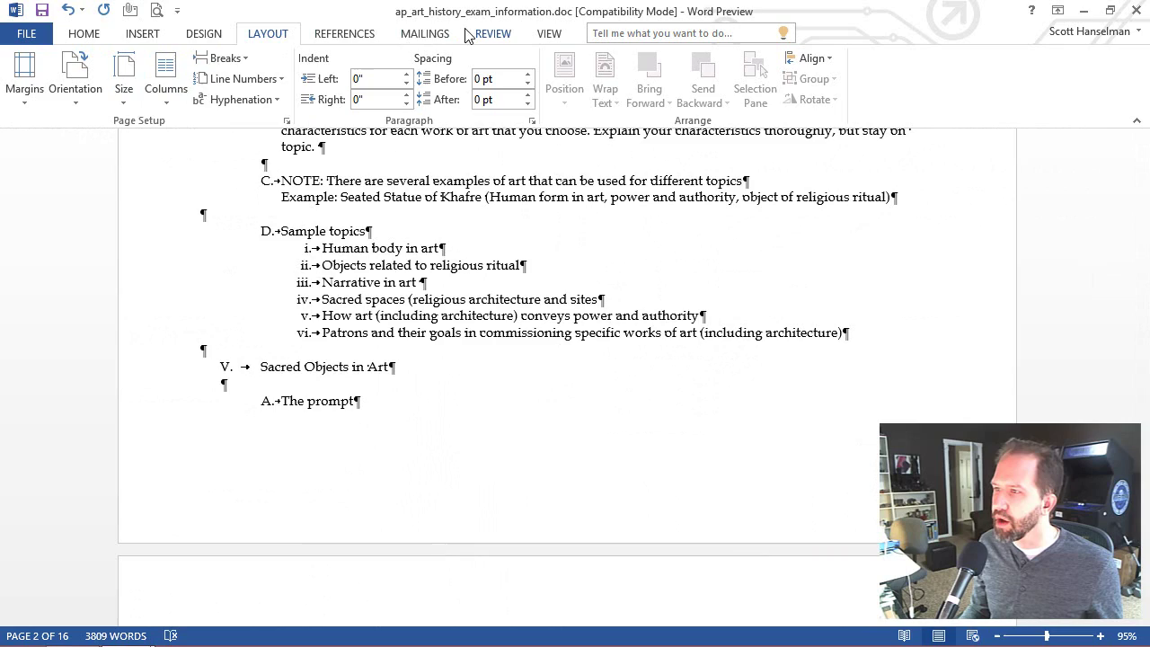
- Insert a Next Page section break before 'V. Sacred Objects in Art'
left_click(226, 58)
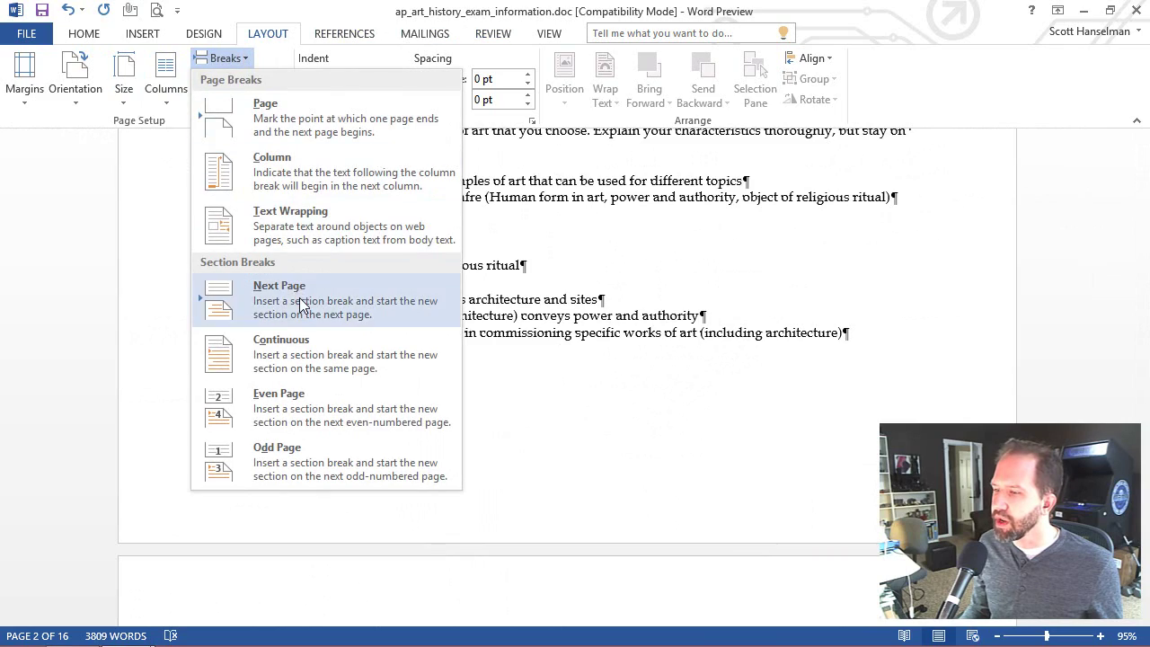
left_click(269, 300)
scroll(301, 298, "down", 1)
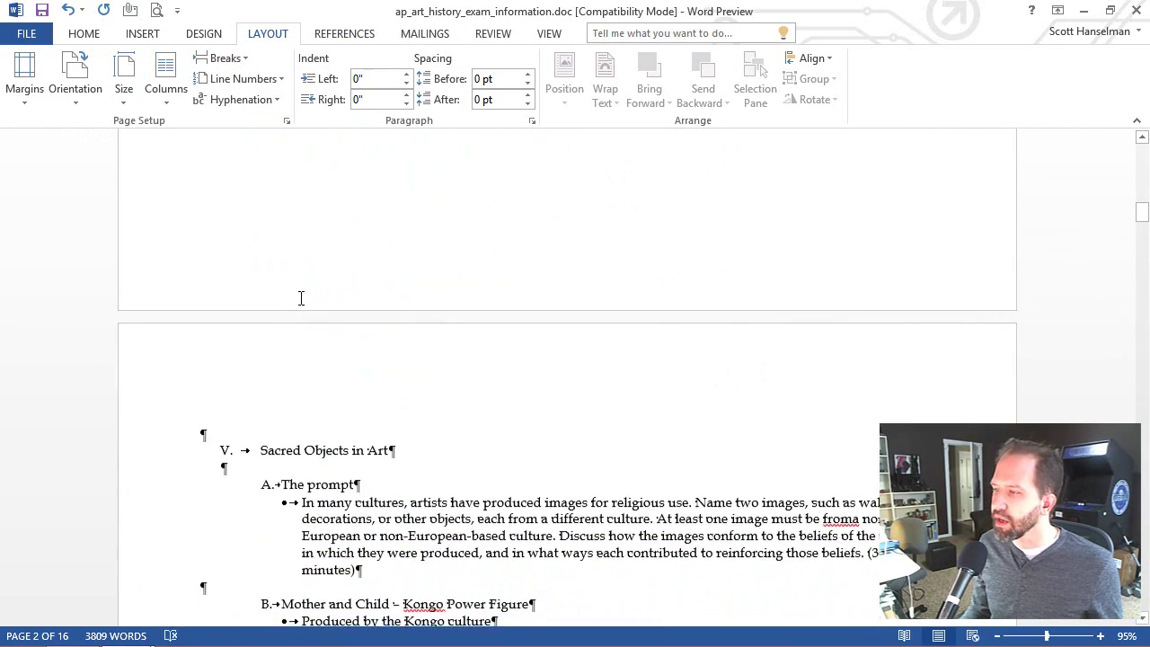
scroll(336, 308, "down", 5, "ctrl")
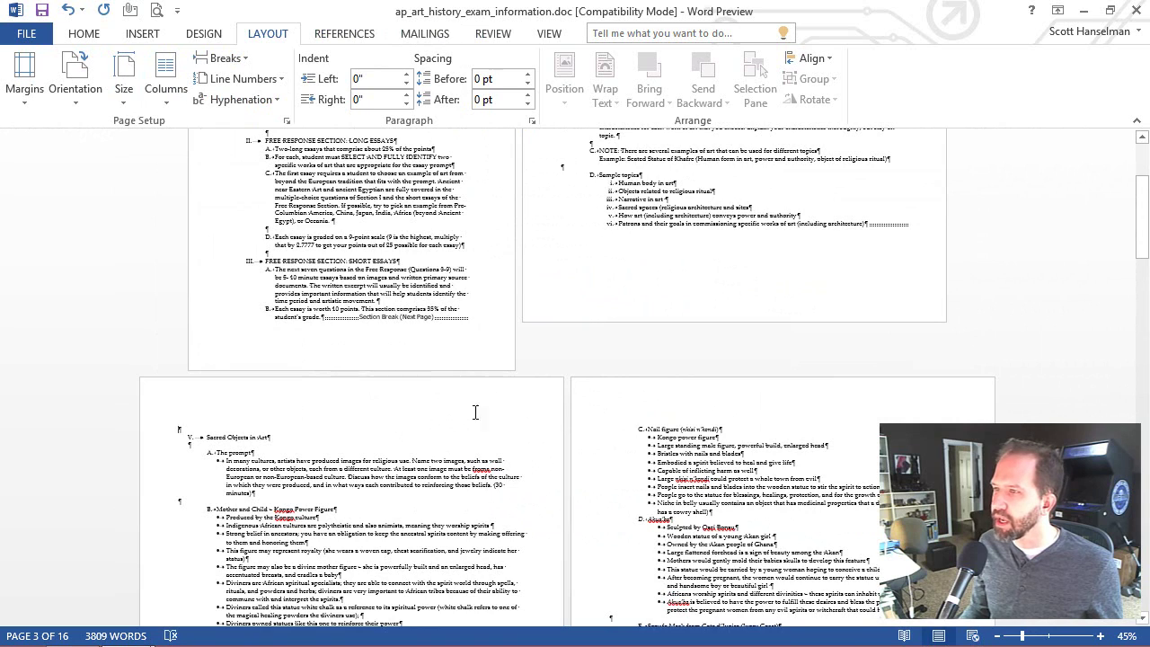
- Return the Sacred Objects section to Portrait orientation, leaving 14 pages
left_click(260, 470)
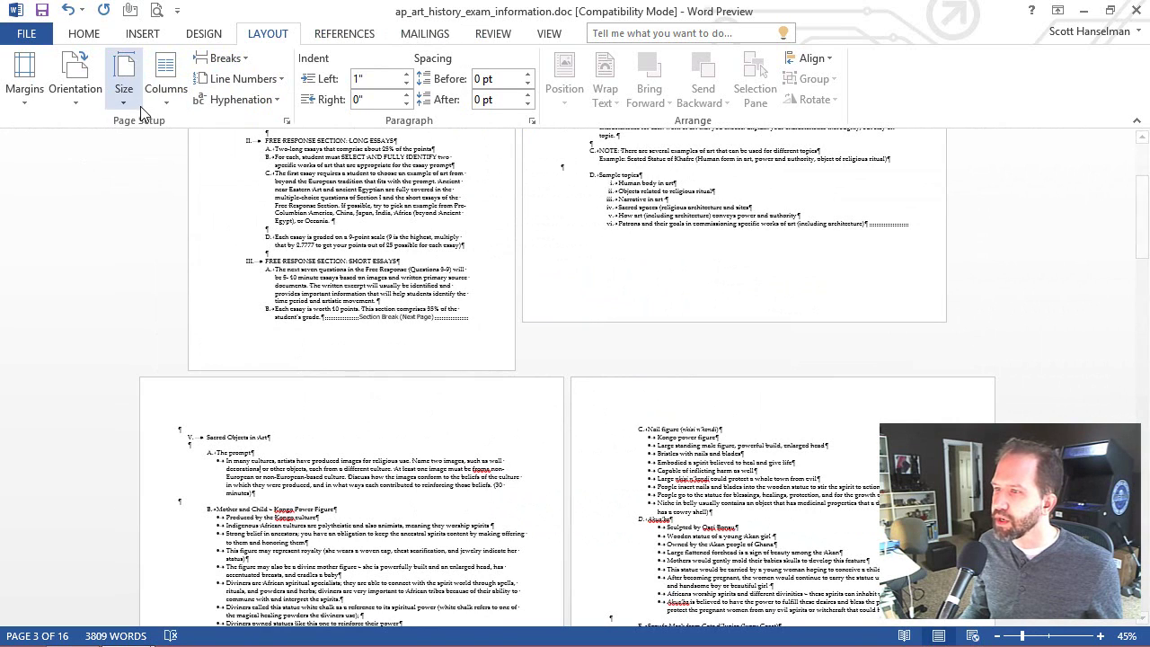
left_click(76, 99)
left_click(90, 137)
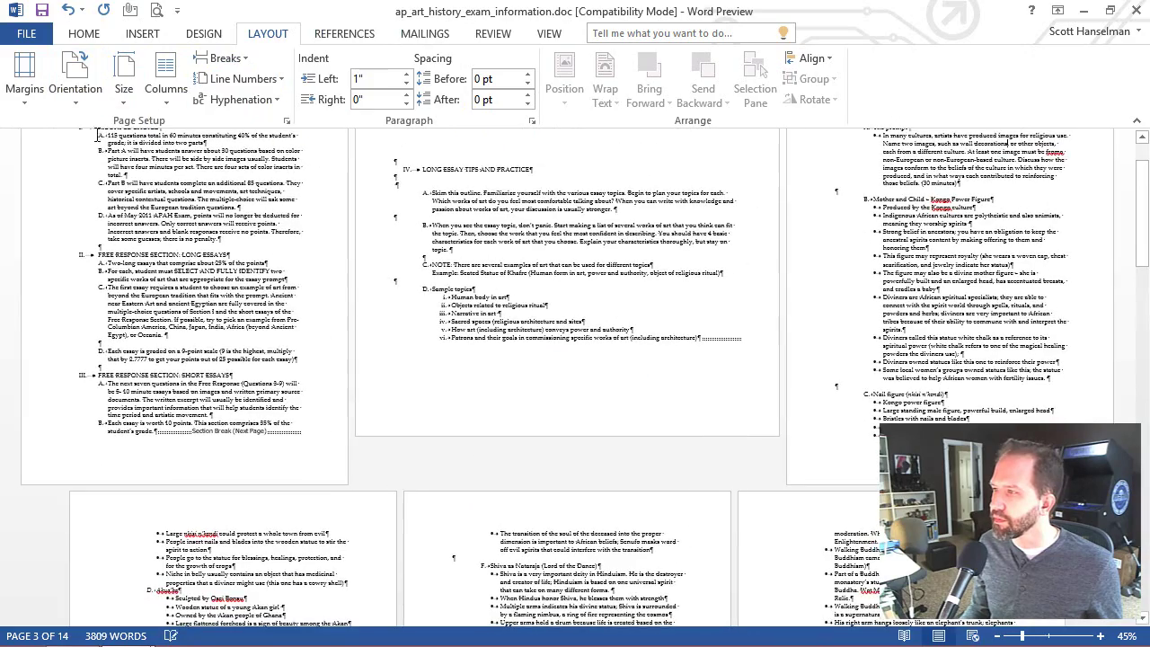
scroll(620, 395, "down", 1, "ctrl")
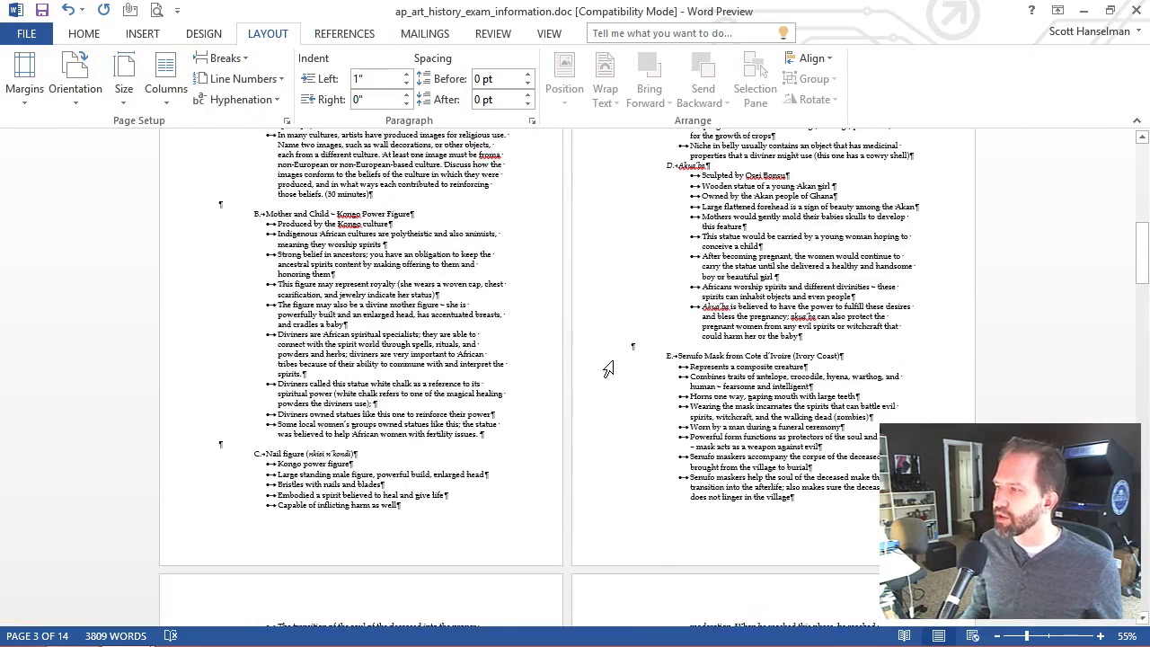
scroll(608, 369, "down", 1, "ctrl")
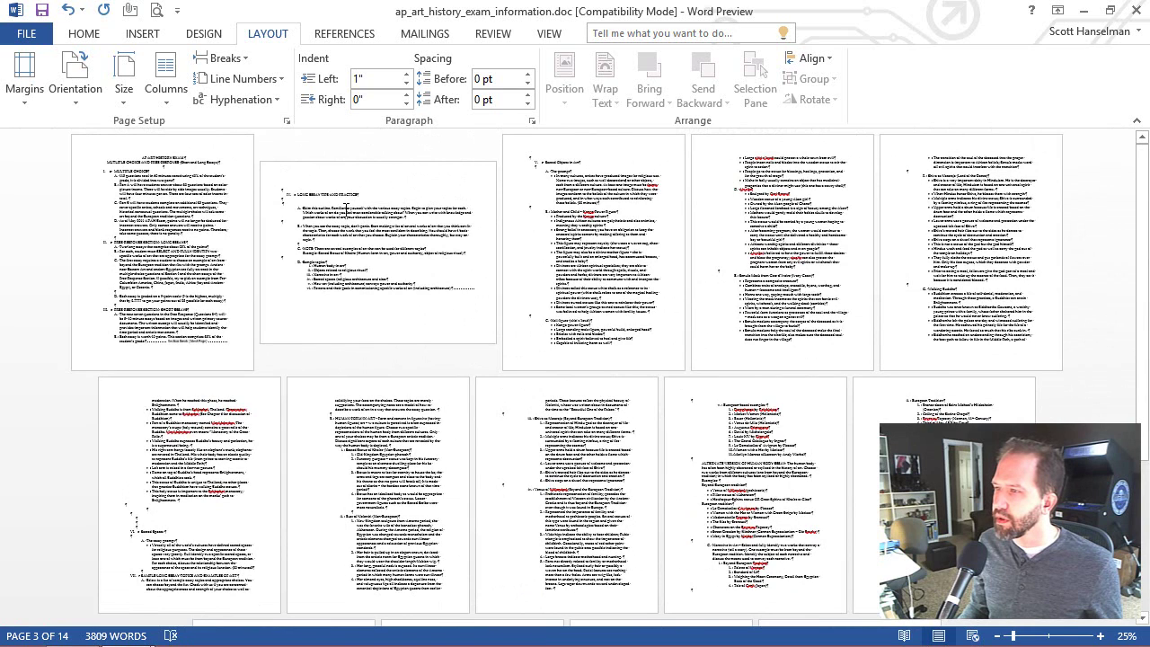
- Remove the Long Essay Tips and Practice text from landscape page 2, leaving it blank
left_click_drag(301, 205, 481, 288)
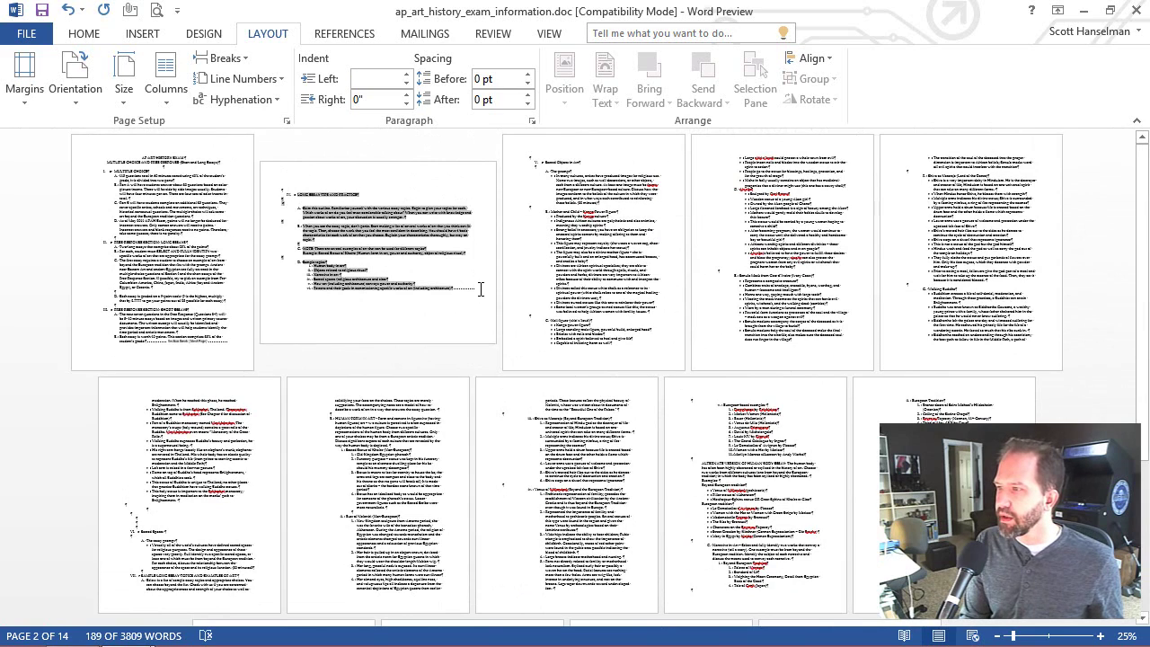
key("Delete")
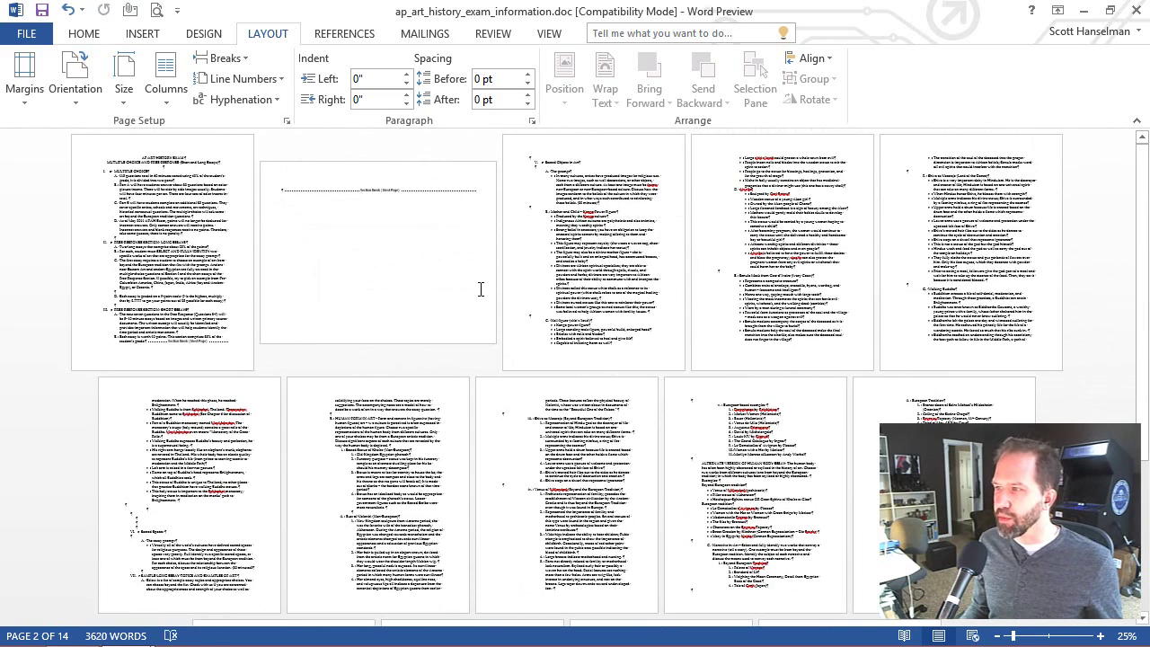
scroll(330, 306, "up", 2)
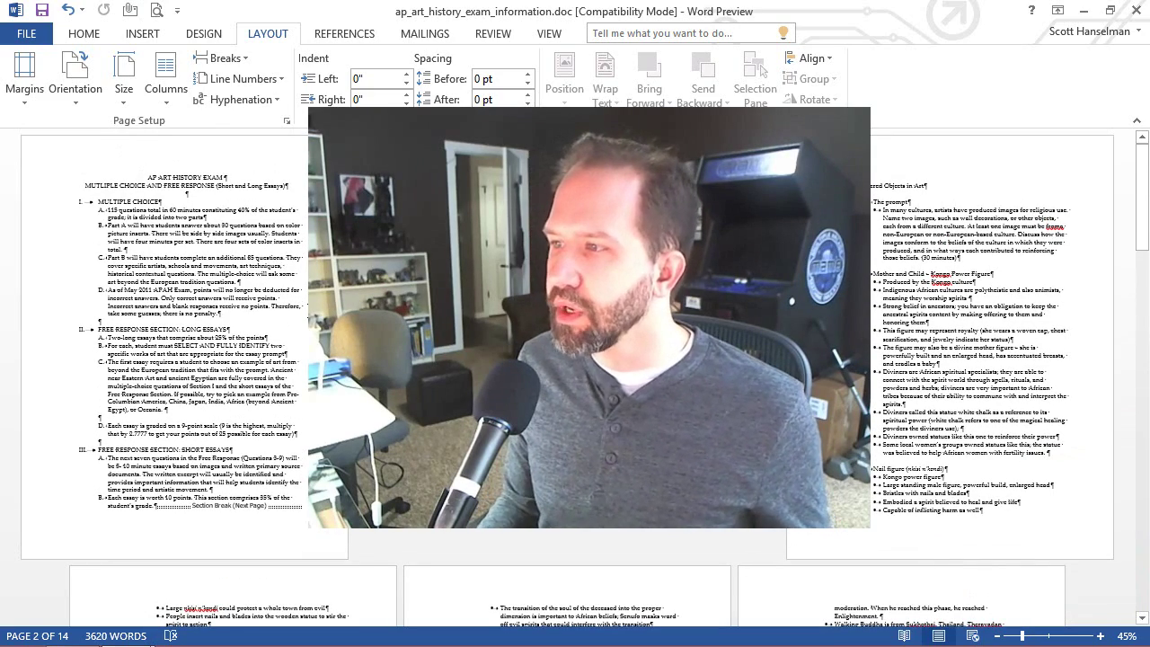
scroll(240, 316, "up", 1)
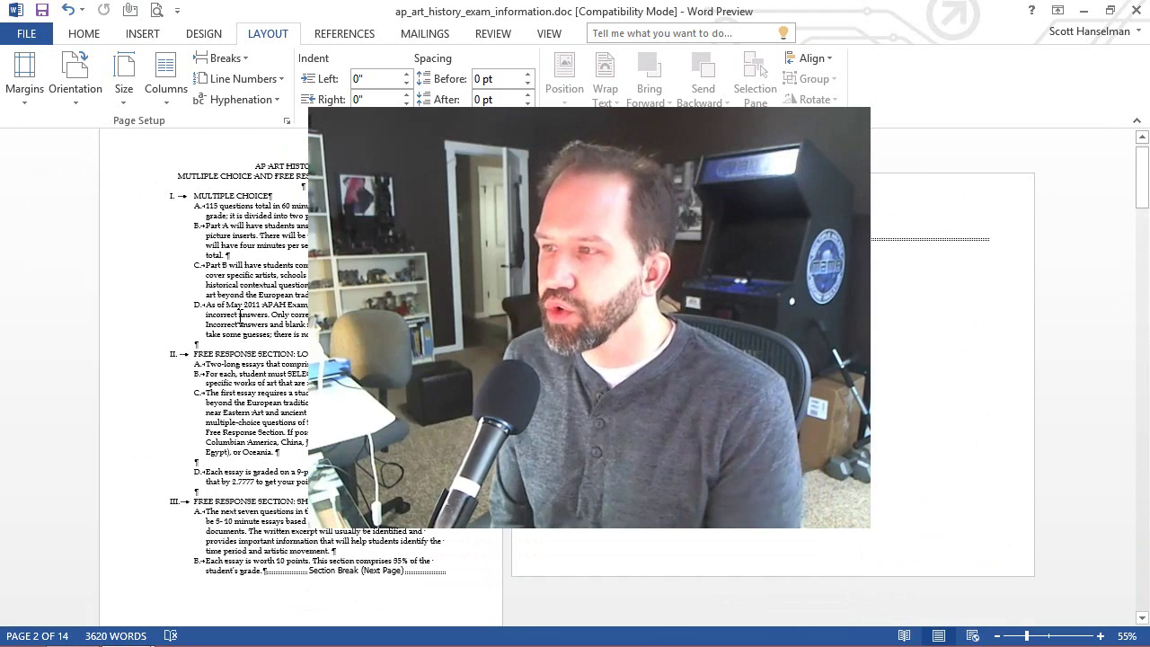